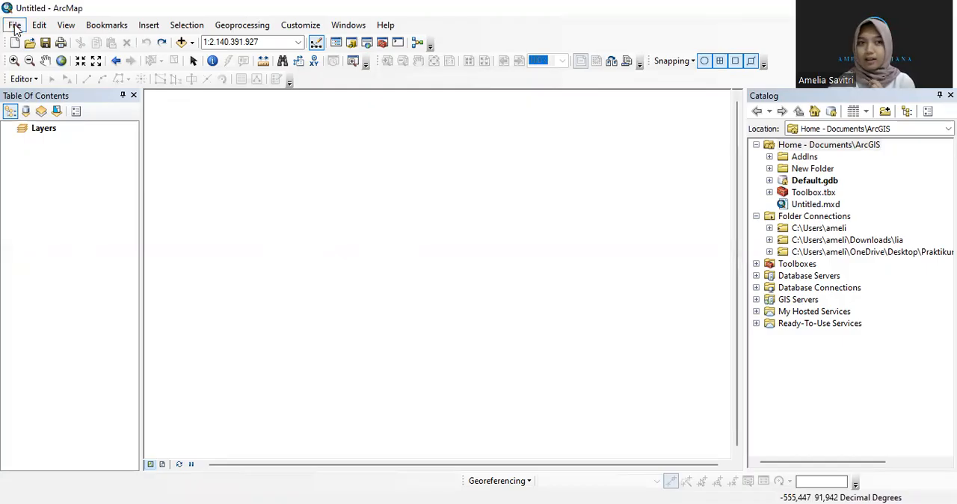
Add the raster image babel [Converted].jpg from the Praktikum Membuat Peta Admin folder to the map
left_click(15, 27)
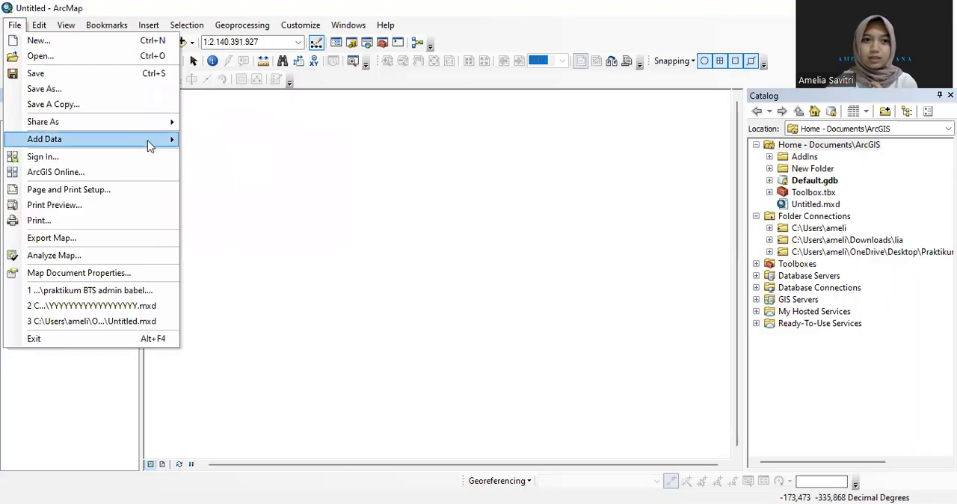
mouse_move(148, 145)
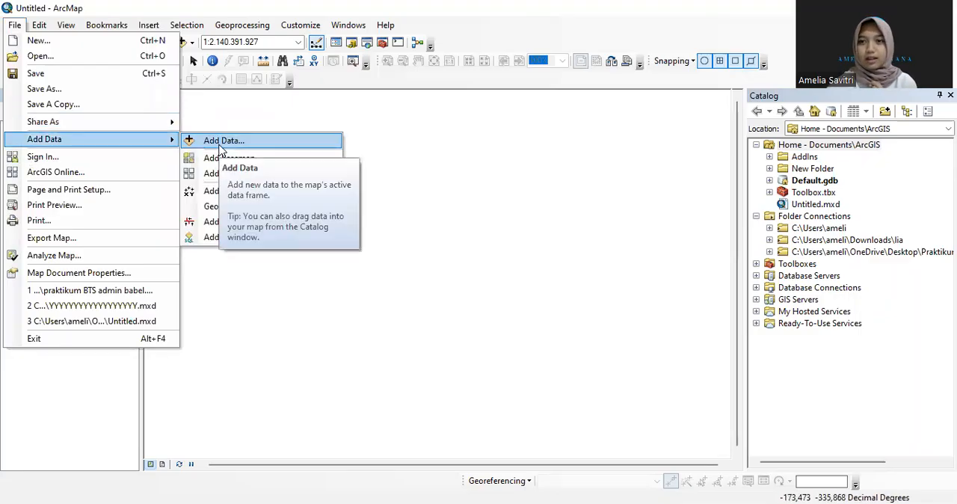
left_click(282, 112)
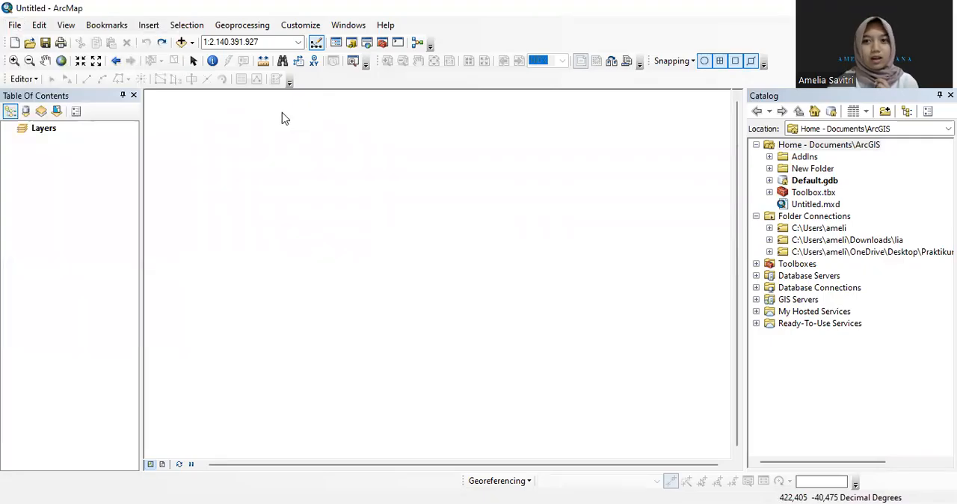
left_click(183, 43)
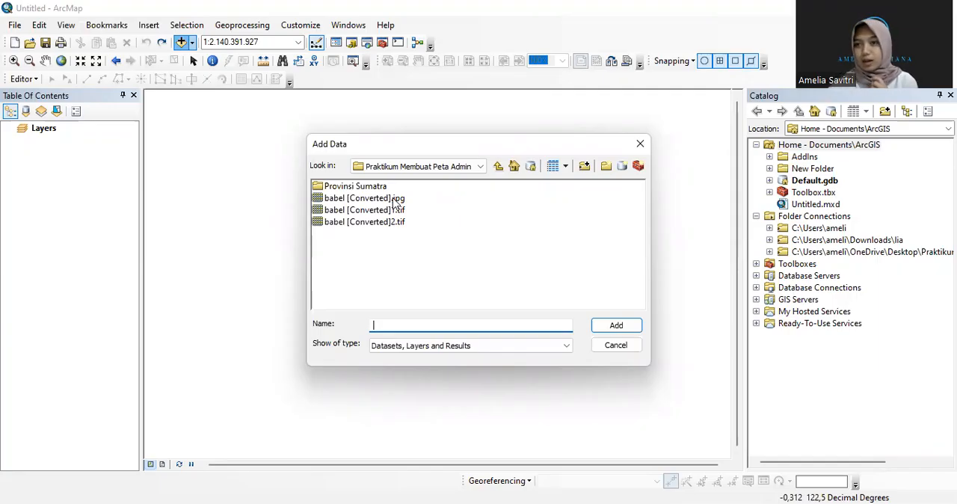
left_click(393, 199)
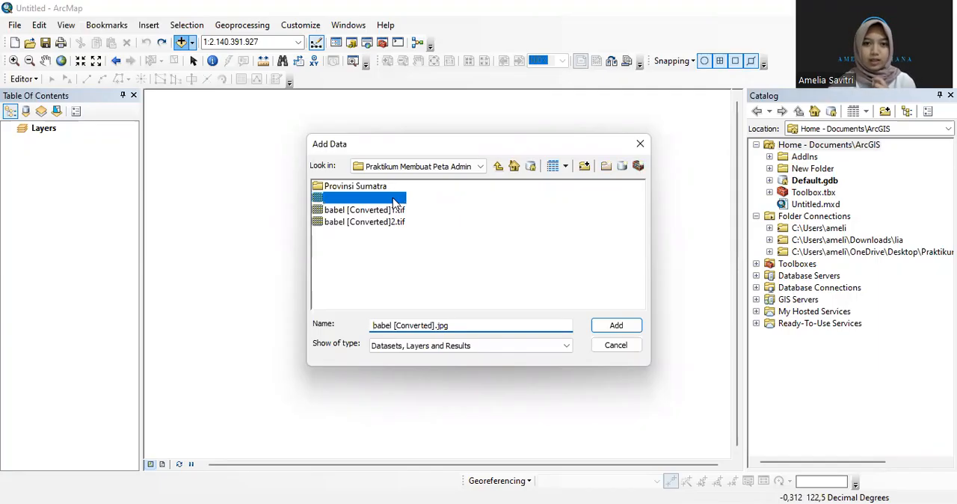
left_click(627, 326)
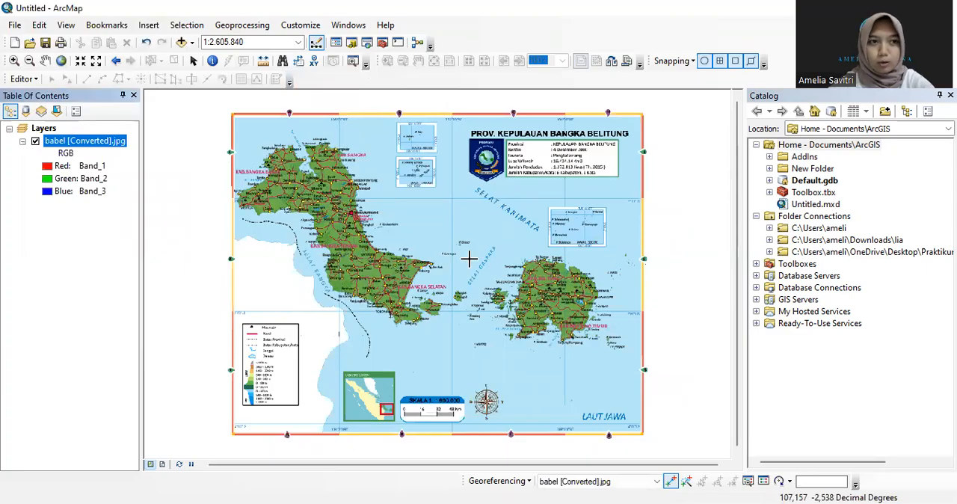
Review the geographic coordinate systems available for the data frame, including the WGS 1984 variants, and leave its properties unchanged
left_click(45, 61)
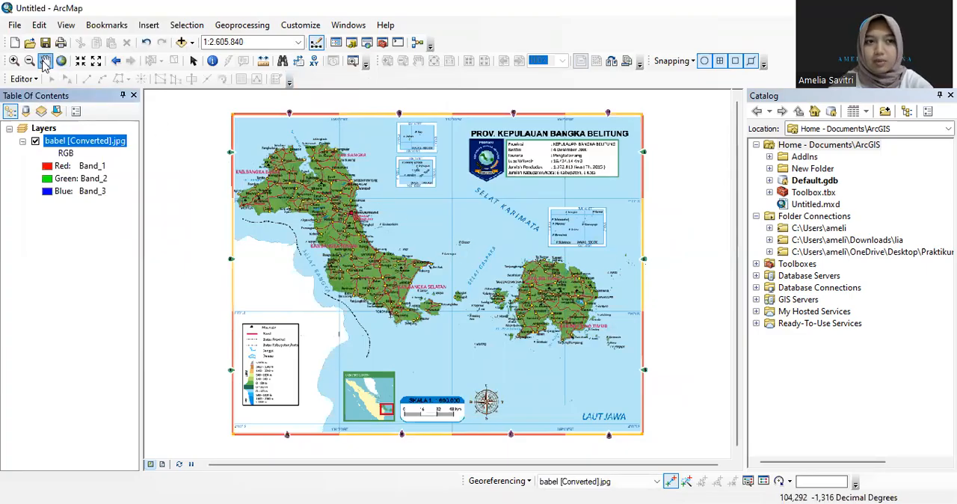
right_click(416, 246)
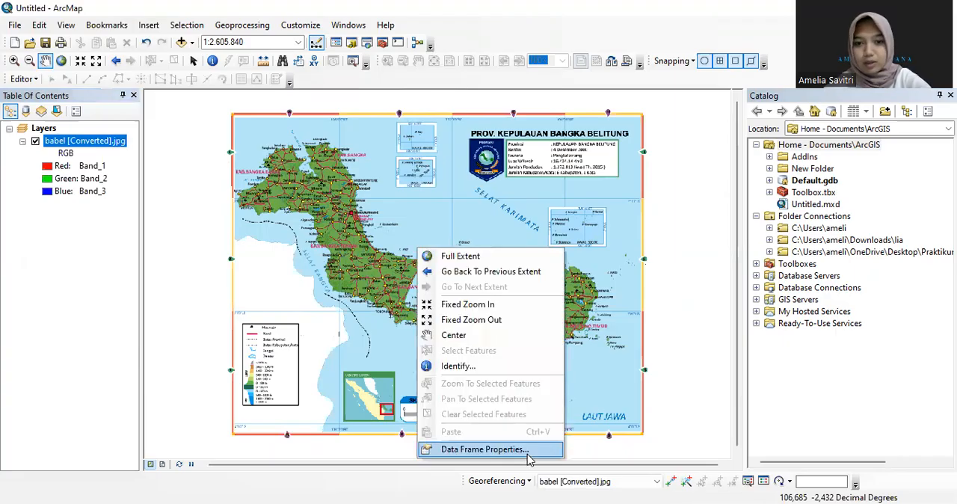
left_click(484, 449)
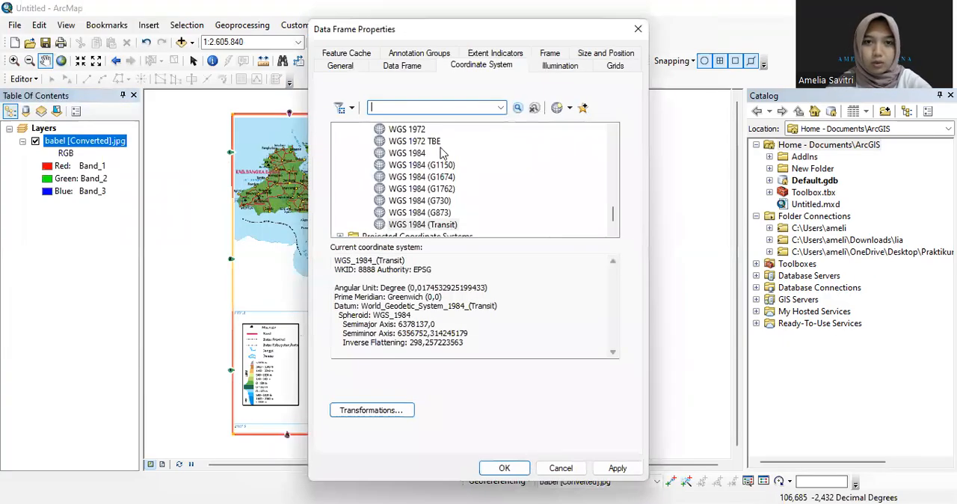
scroll(470, 165, "up", 15)
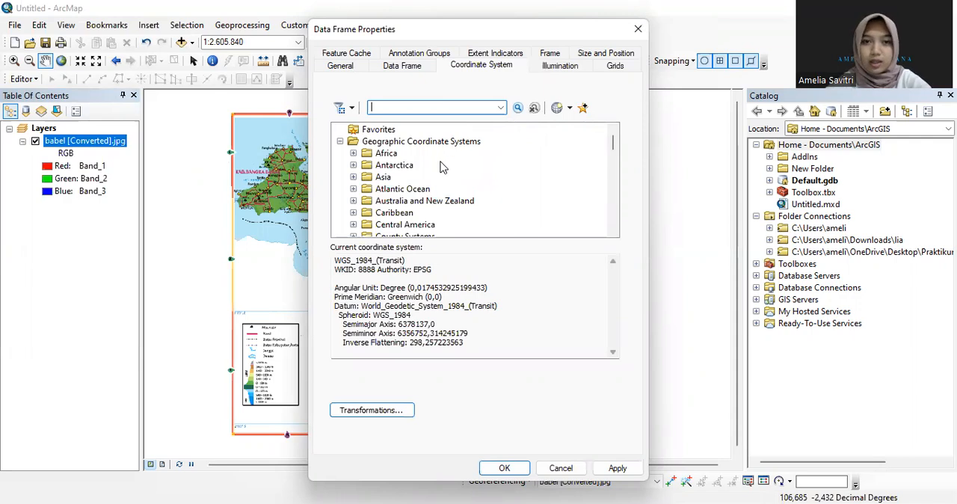
scroll(442, 166, "down", 3)
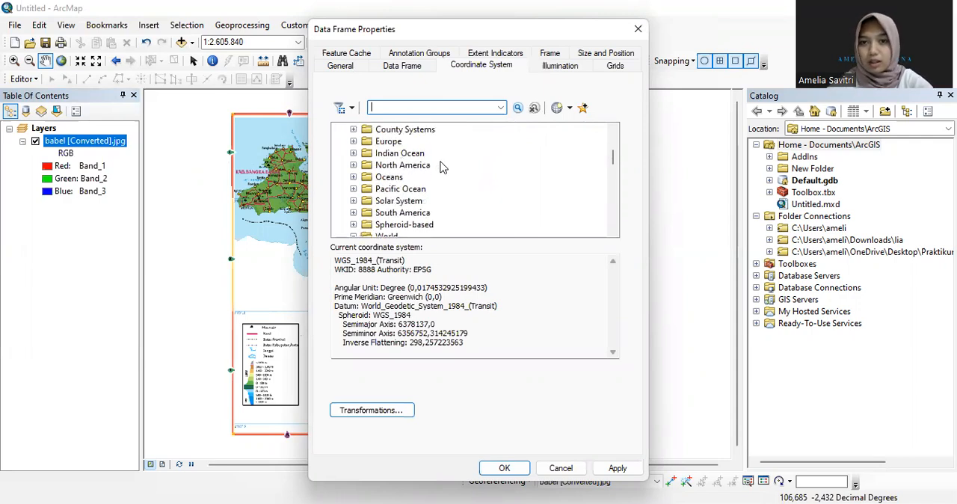
scroll(441, 166, "down", 3)
scroll(441, 166, "down", 1)
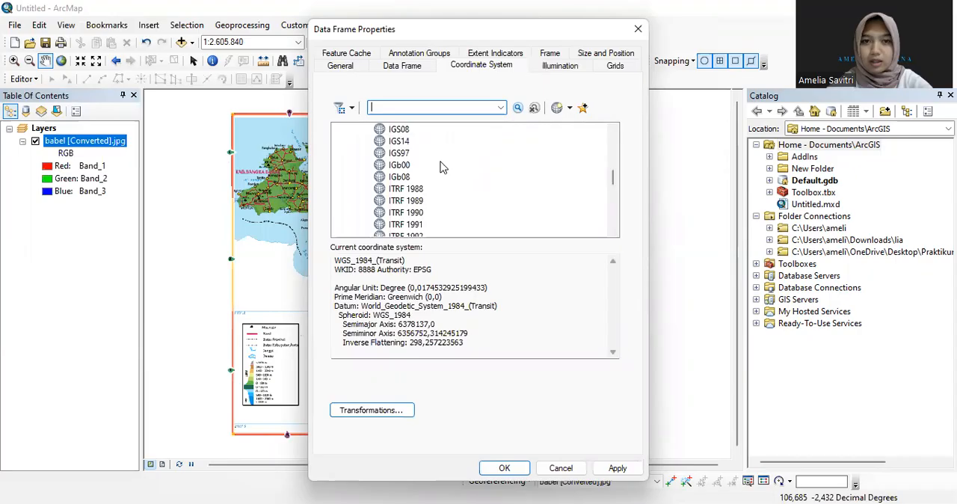
scroll(441, 166, "down", 5)
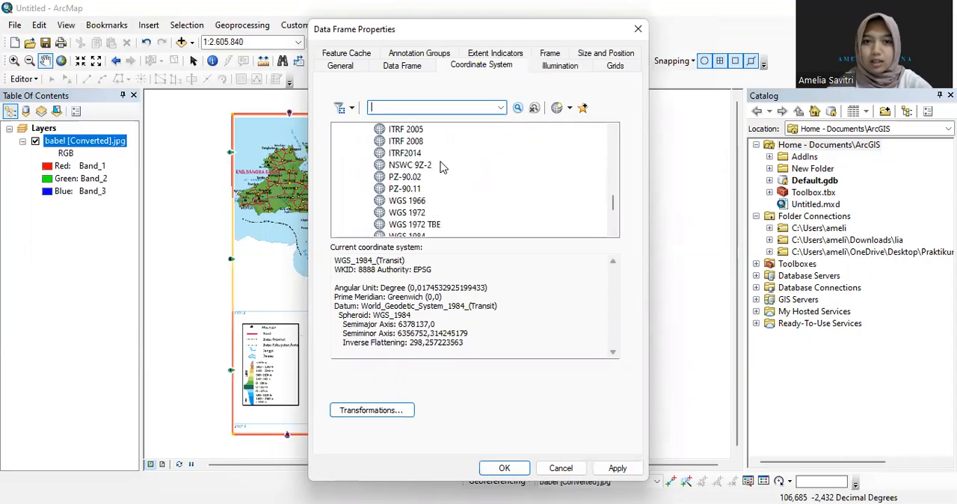
scroll(441, 166, "down", 1)
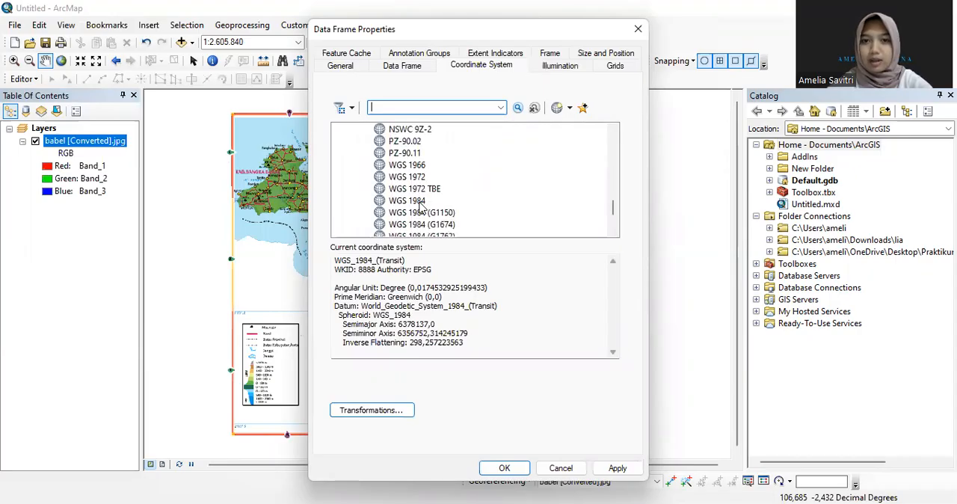
scroll(420, 203, "down", 2)
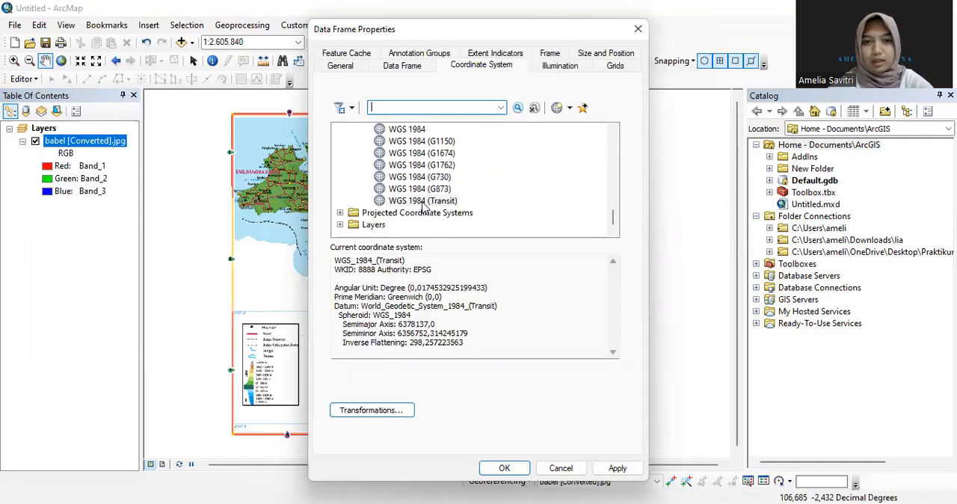
left_click(567, 468)
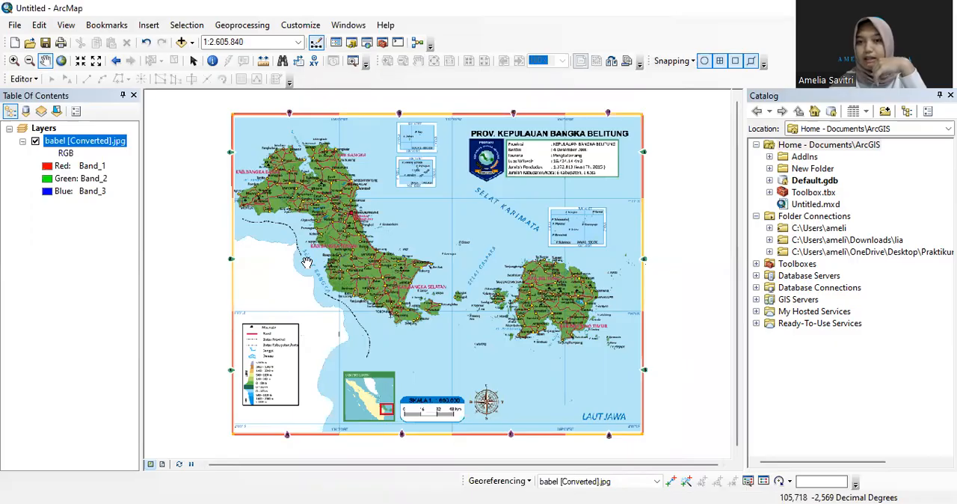
left_click(13, 61)
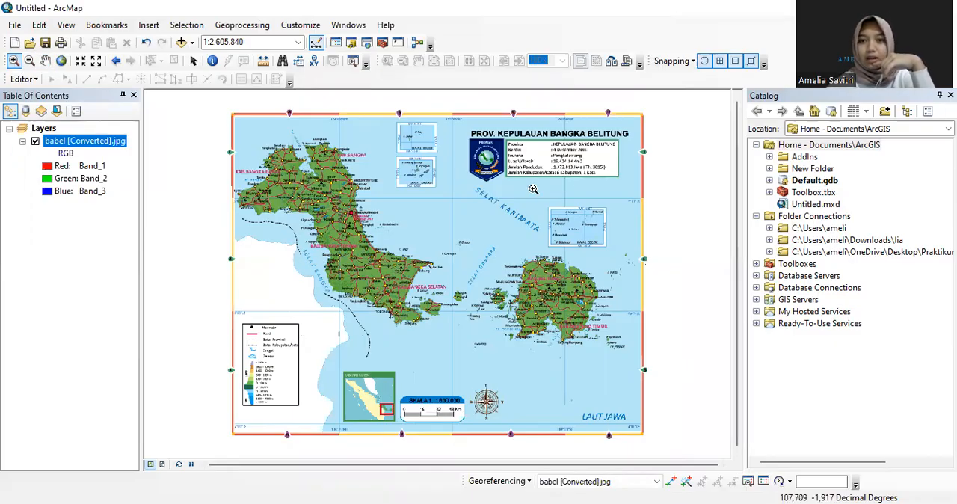
left_click_drag(533, 189, 606, 224)
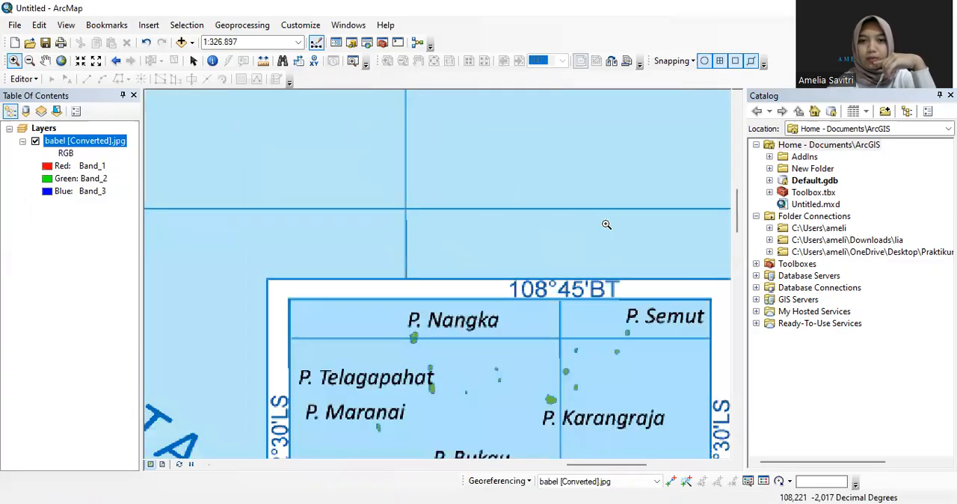
left_click(672, 483)
left_click(406, 210)
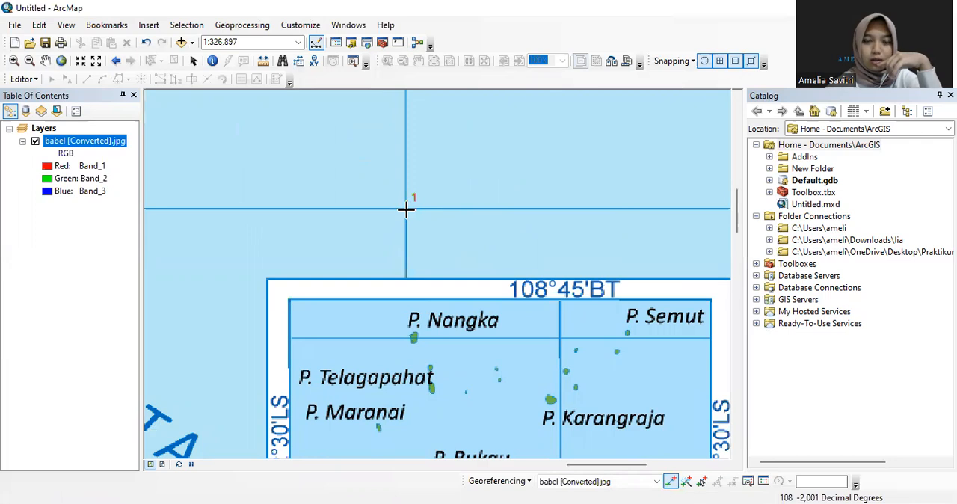
Delete all existing georeferencing links of the babel [Converted].jpg image and close the link table
left_click(748, 480)
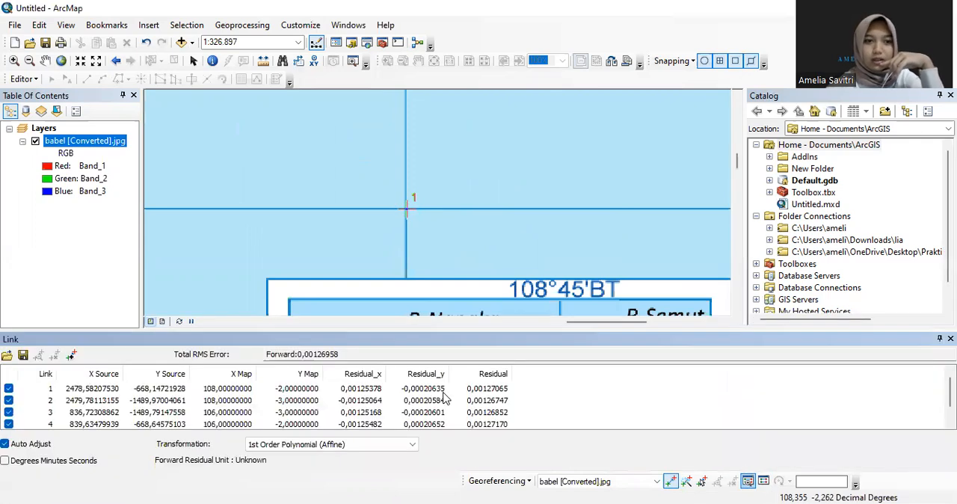
left_click(348, 388)
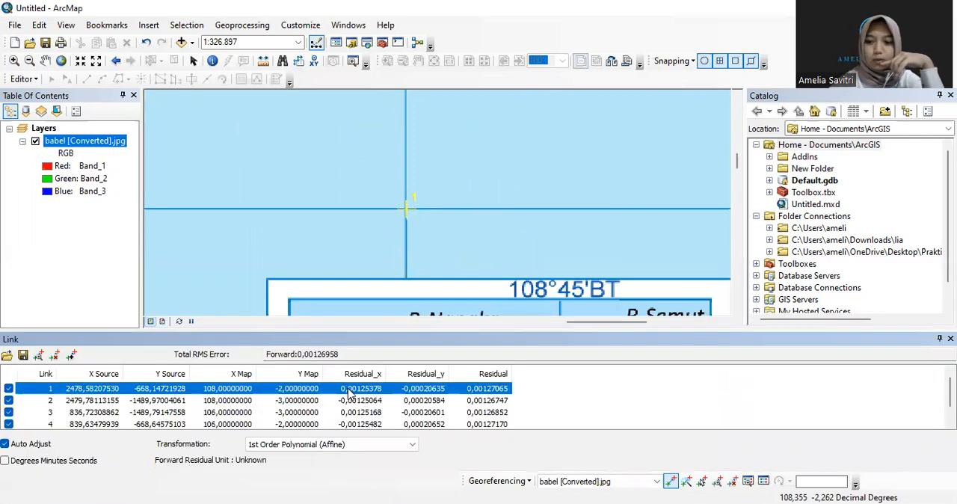
key("Delete")
left_click(348, 389)
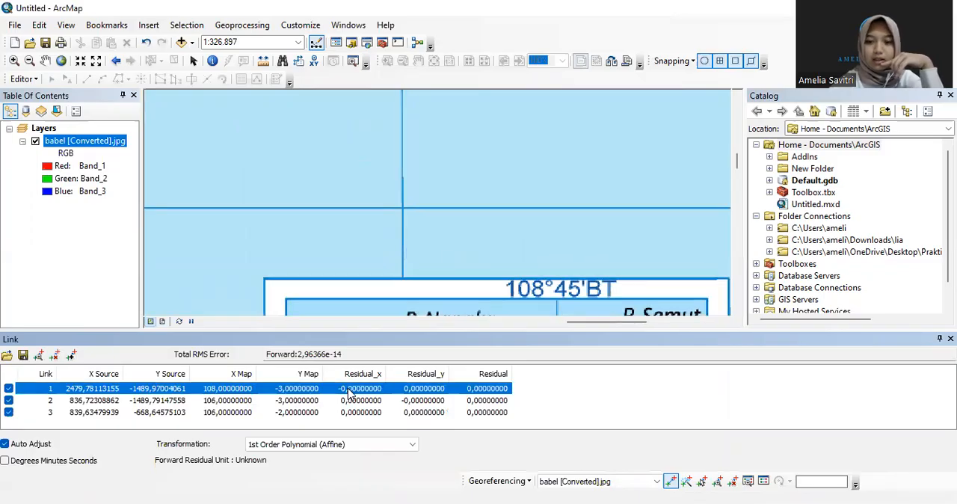
key("Delete")
left_click(348, 390)
key("Delete")
left_click(348, 390)
key("Delete")
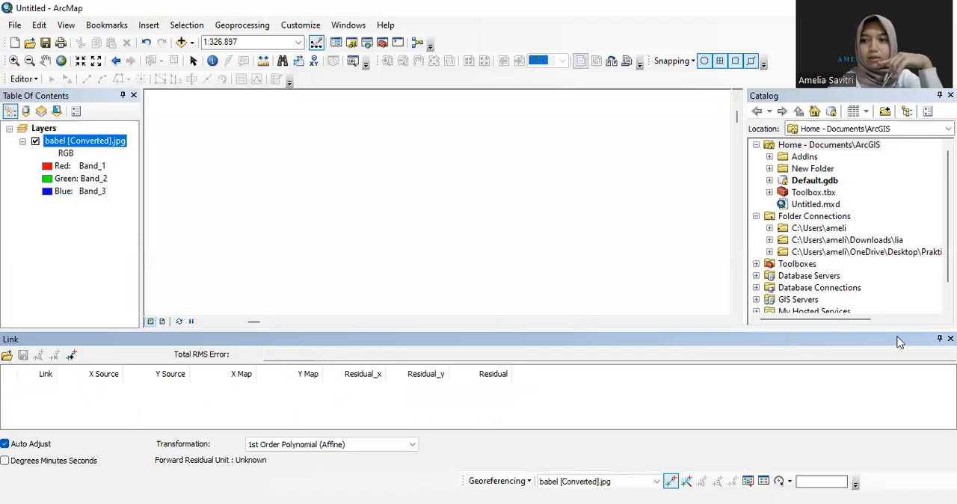
left_click(951, 339)
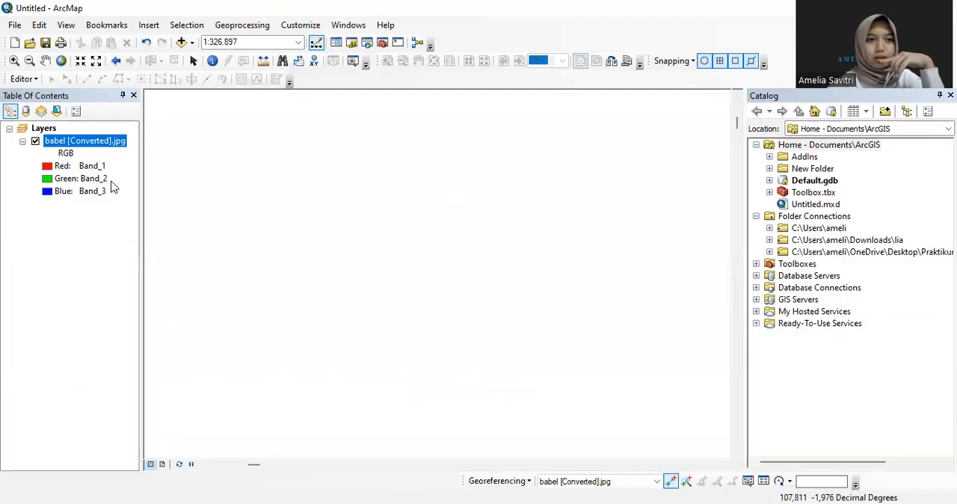
Place a georeferencing control point on the grid line intersection just above the inset map containing P. Nangka
right_click(111, 142)
left_click(179, 213)
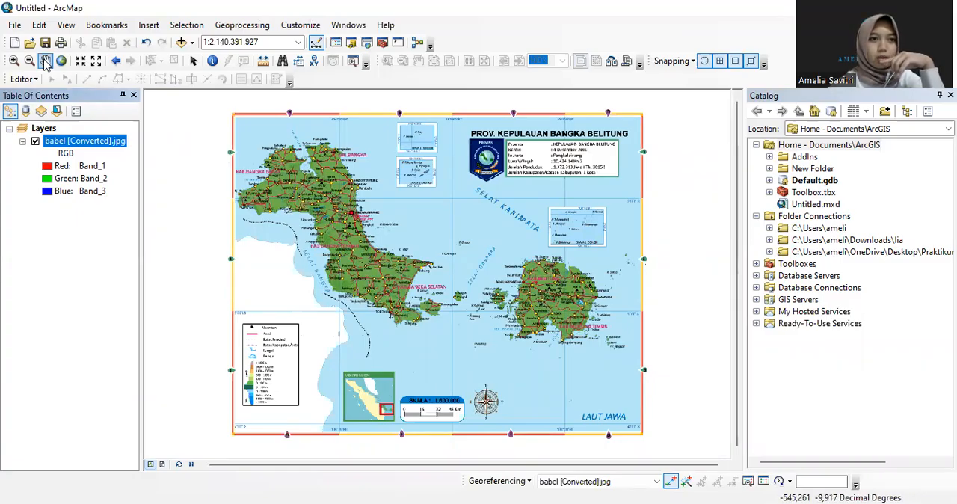
left_click(13, 61)
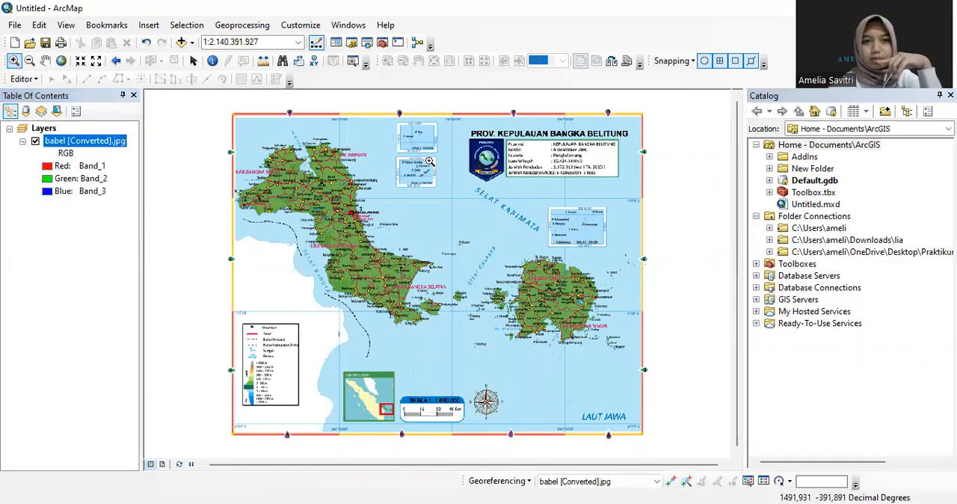
left_click_drag(537, 191, 593, 215)
left_click(671, 482)
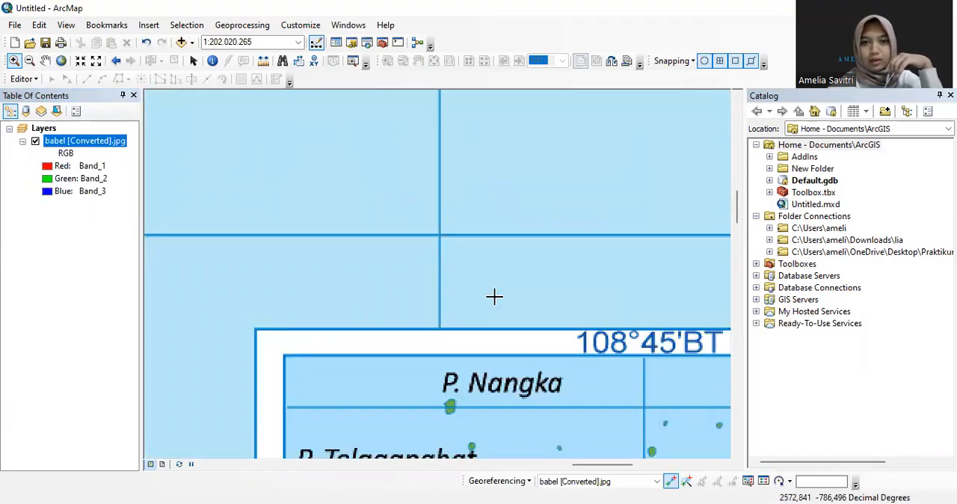
left_click(439, 234)
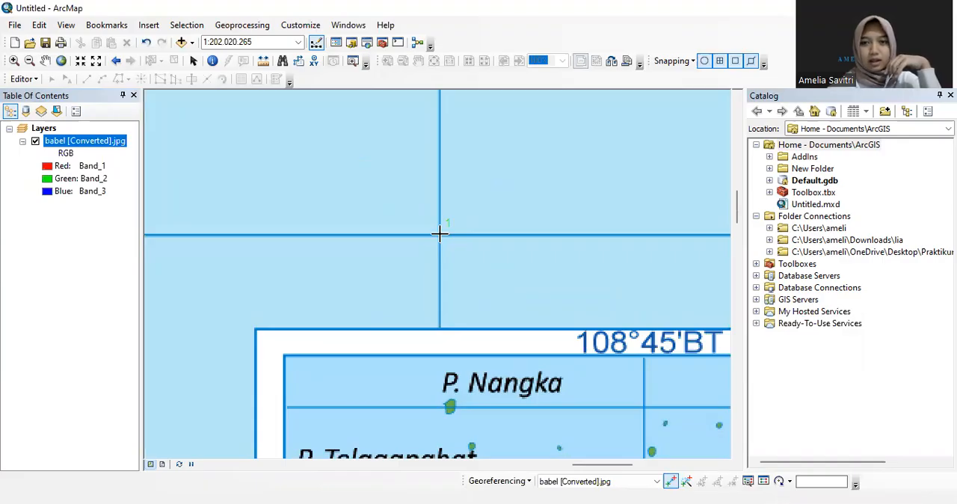
Set the control point's DMS coordinates to longitude 108° 0' 0" E and latitude 2° 0' 0" S
right_click(440, 234)
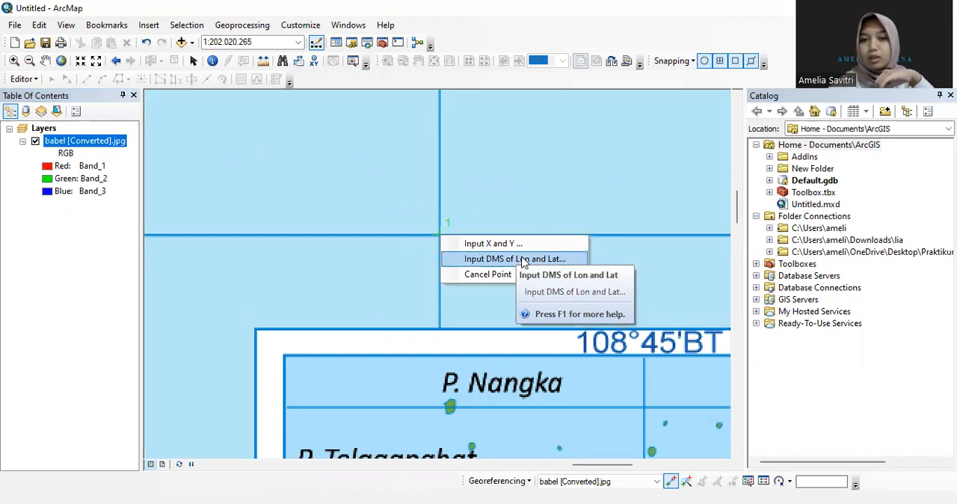
left_click(522, 260)
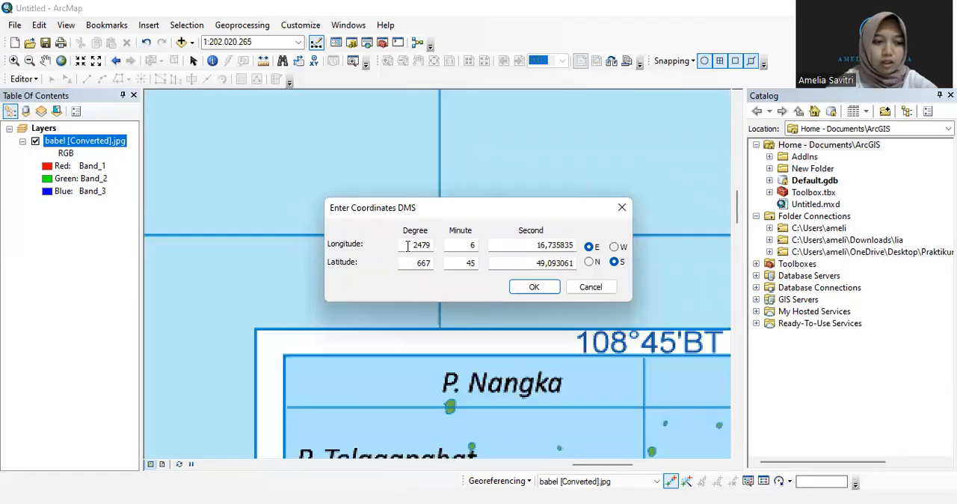
left_click_drag(408, 245, 434, 248)
type("108")
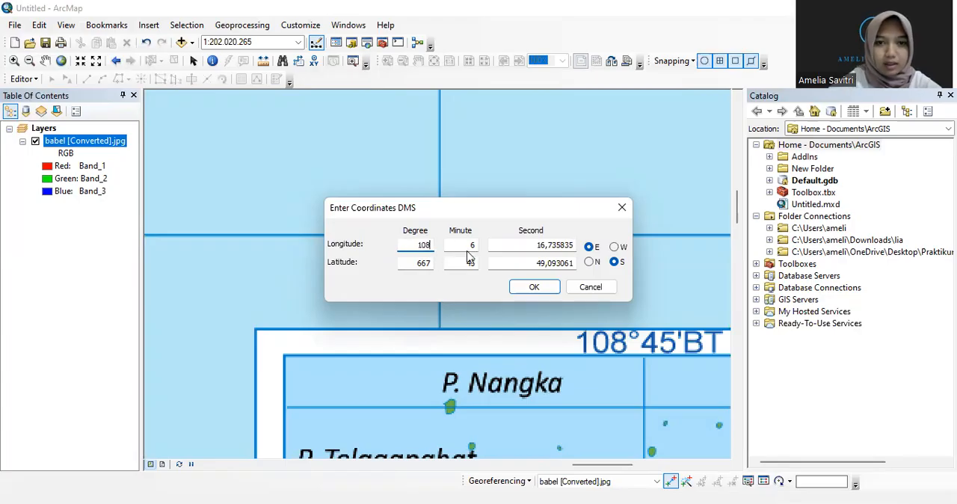
left_click_drag(468, 243, 584, 249)
type("00")
left_click_drag(400, 263, 576, 268)
type("20")
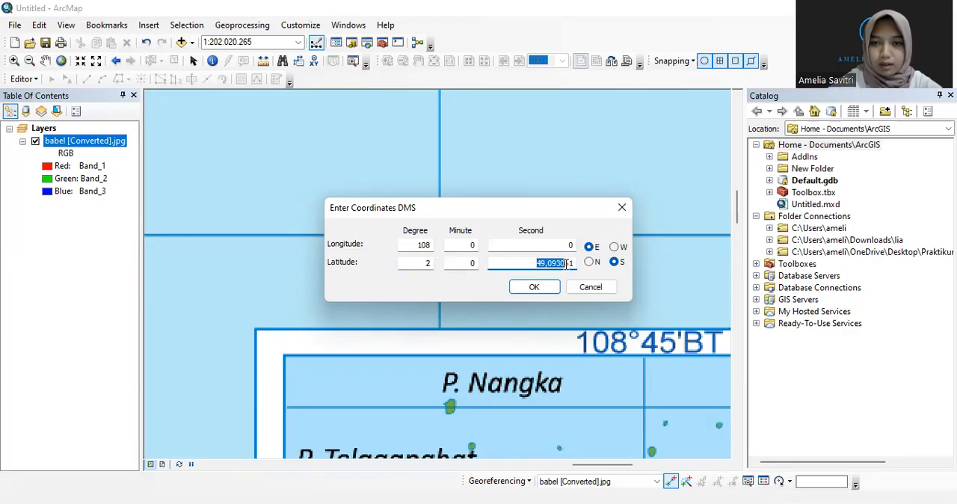
type("0")
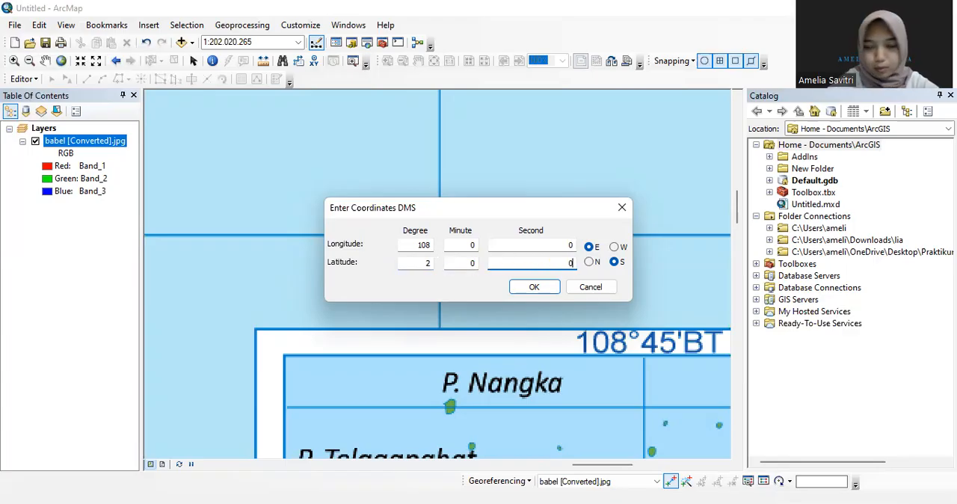
left_click(527, 287)
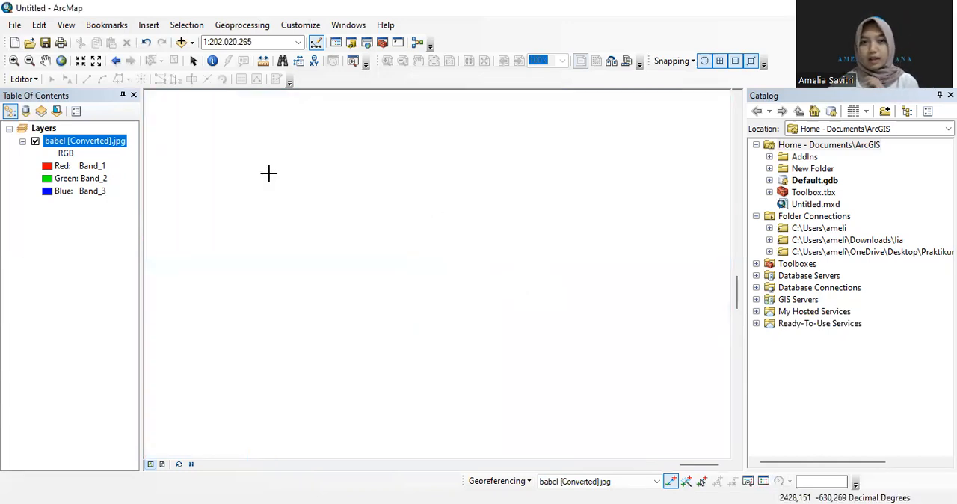
Place a second georeferencing control point on the grid line intersection between Balok and Gantung on Belitung island
right_click(103, 142)
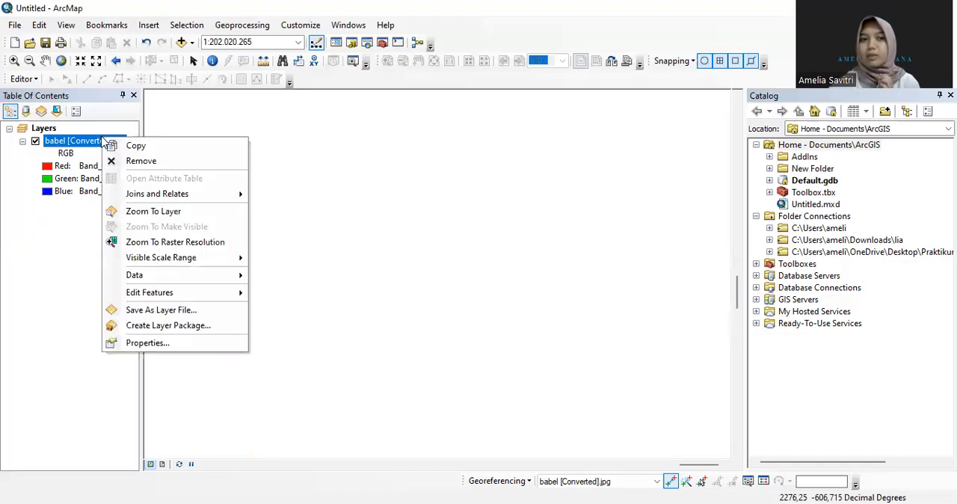
left_click(191, 212)
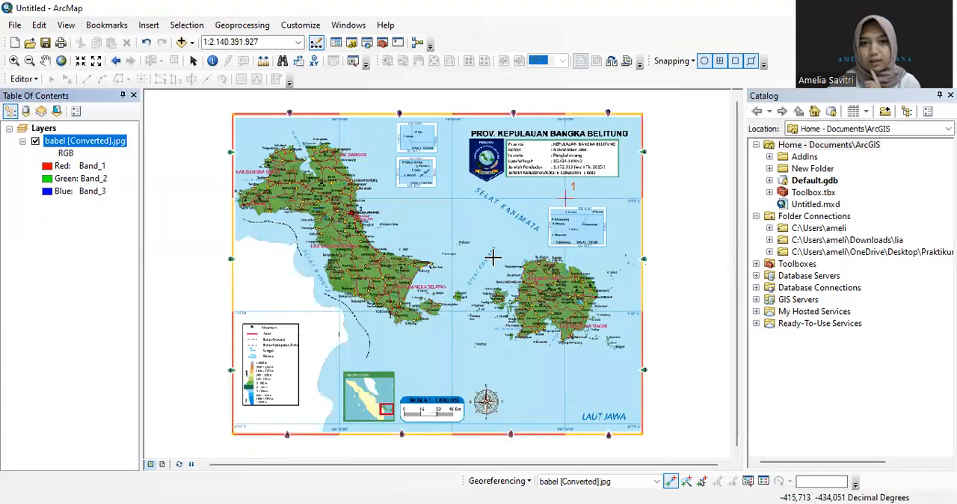
left_click(14, 63)
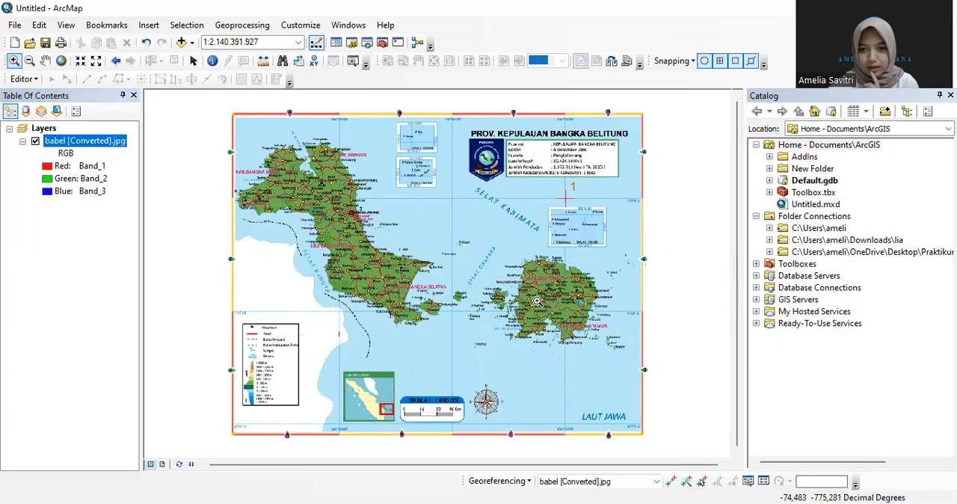
left_click_drag(631, 300, 598, 334)
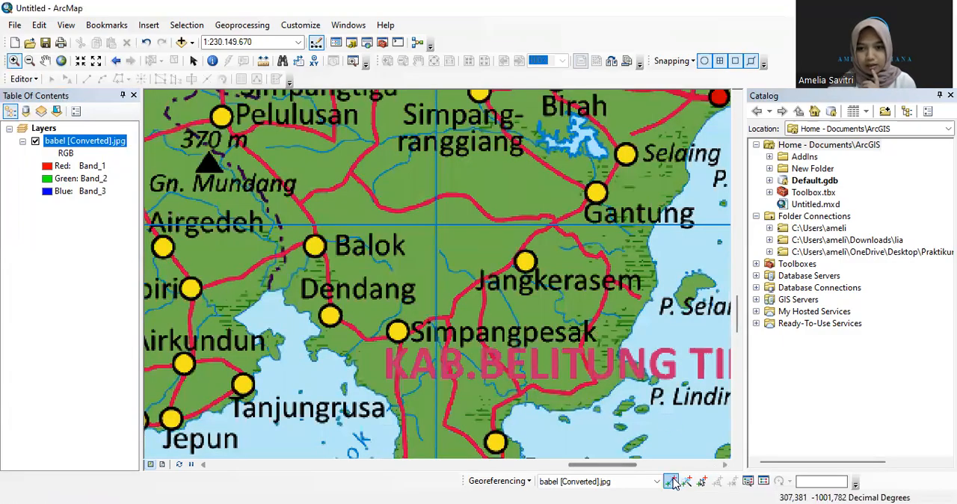
left_click(672, 481)
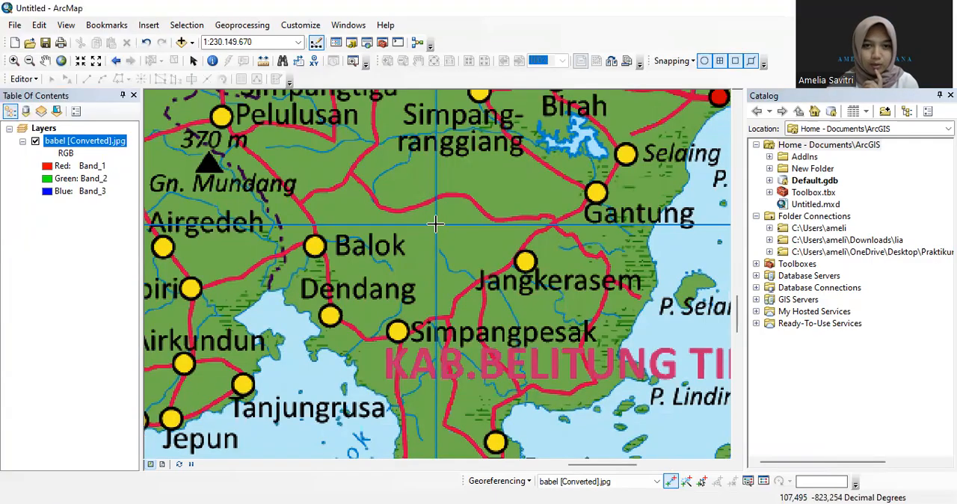
right_click(437, 225)
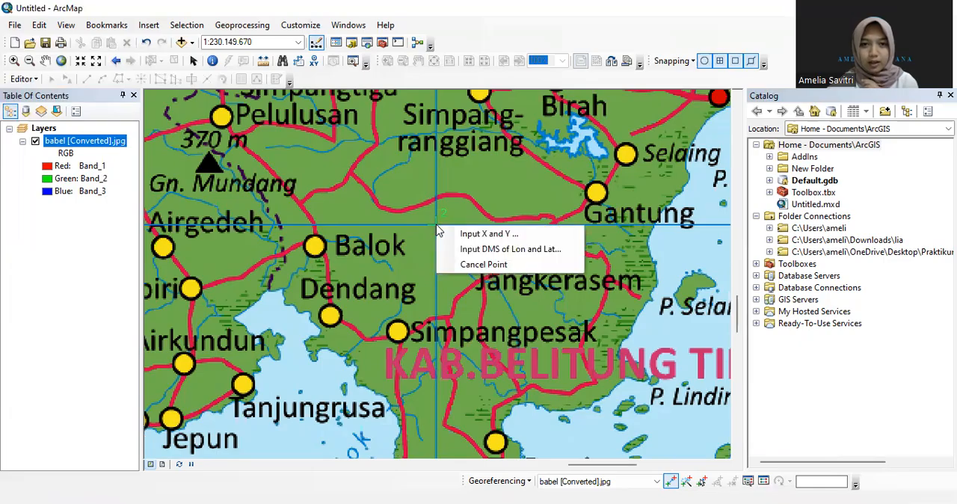
Enter the second control point's DMS longitude as 108° 0' 0" E
left_click(492, 250)
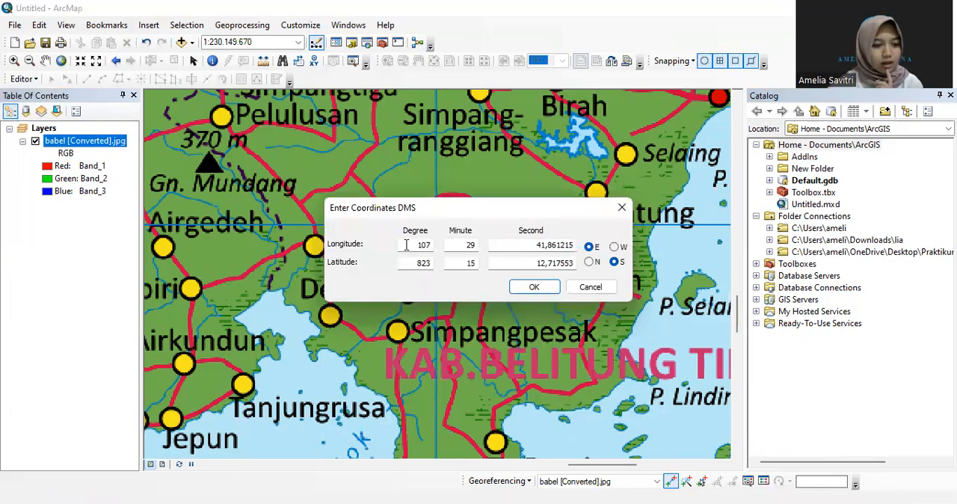
left_click_drag(407, 245, 442, 246)
type("1")
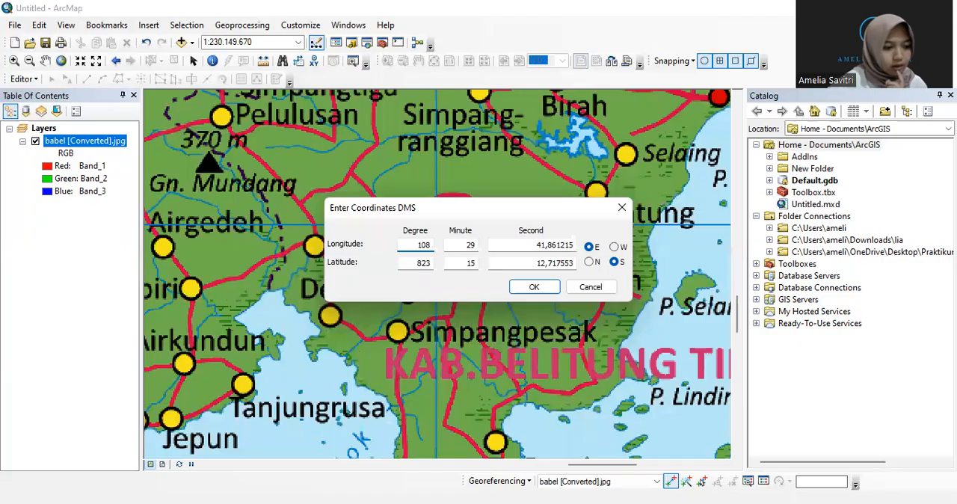
double_click(466, 247)
type("0")
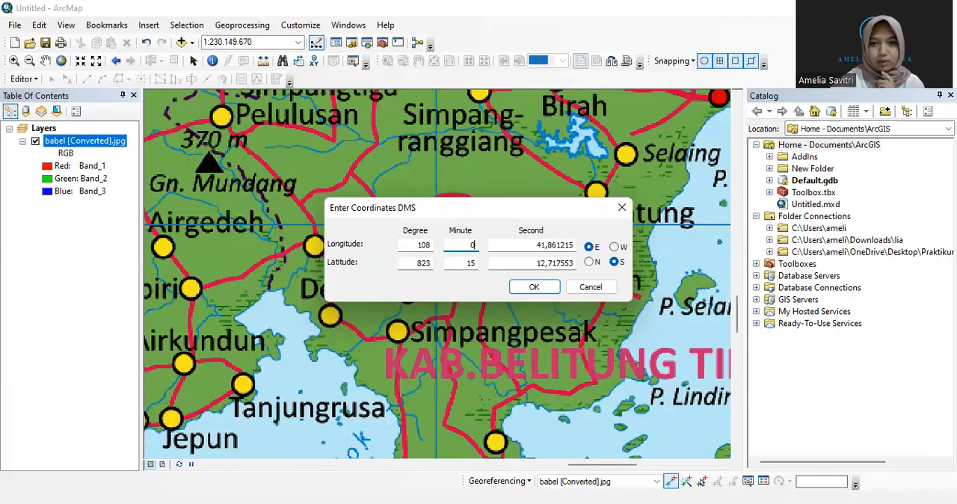
double_click(515, 244)
type("0")
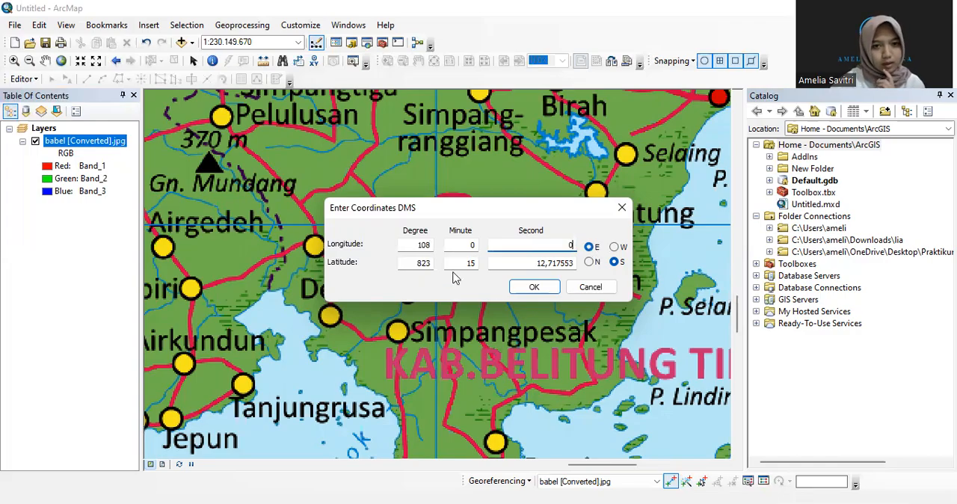
Enter the second control point's DMS latitude as 3° 0' 0" S and apply its coordinates
double_click(417, 262)
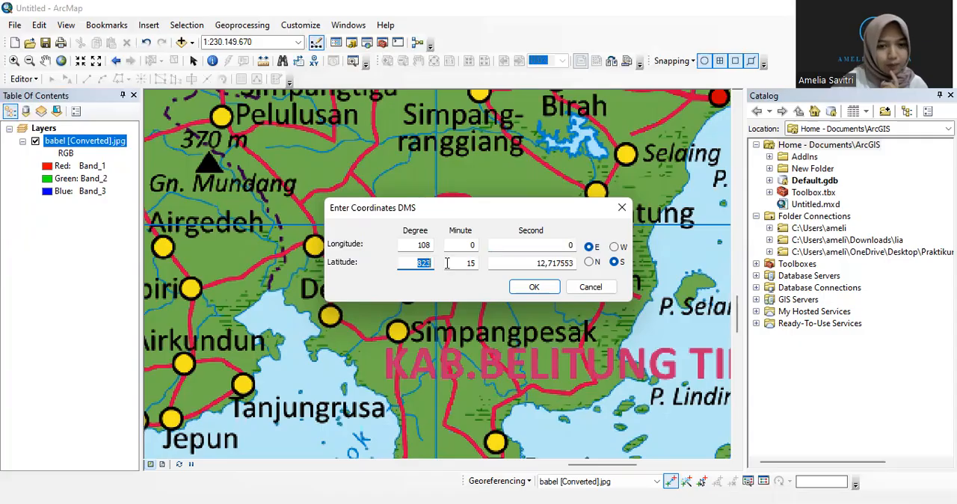
type("3")
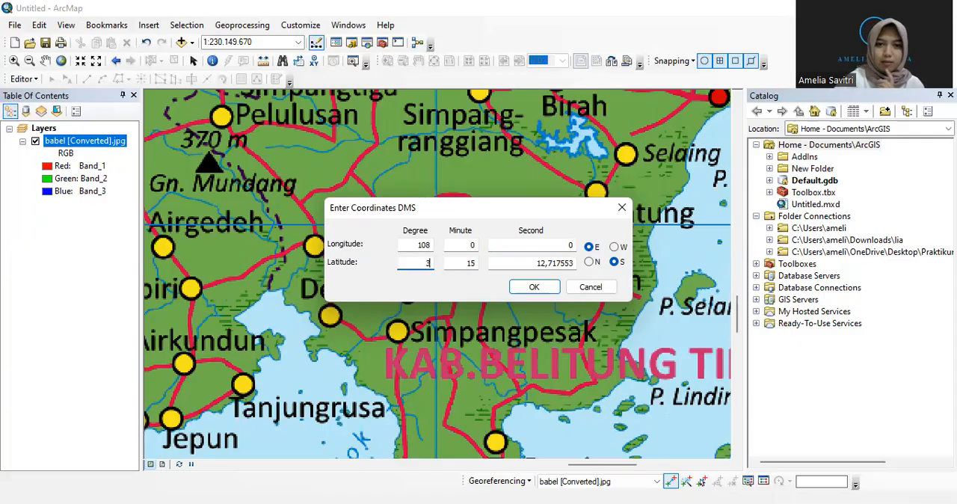
double_click(469, 262)
type("0")
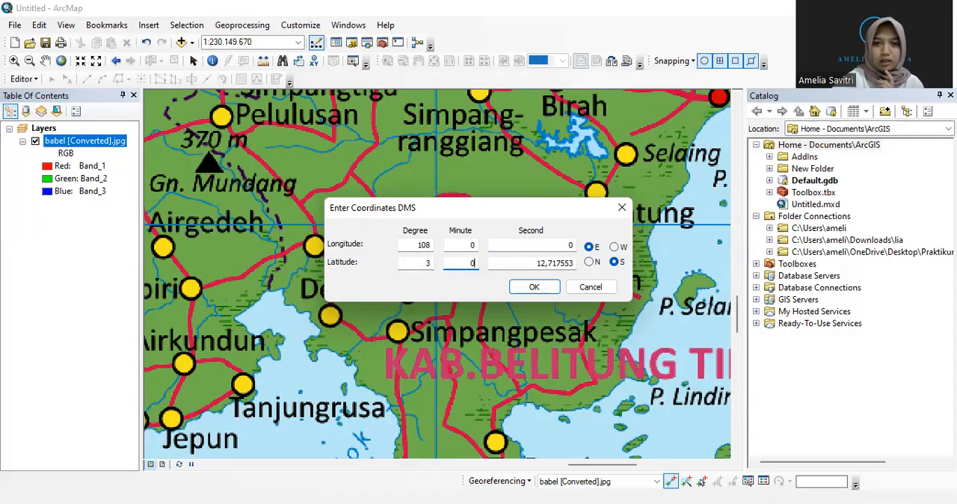
double_click(528, 262)
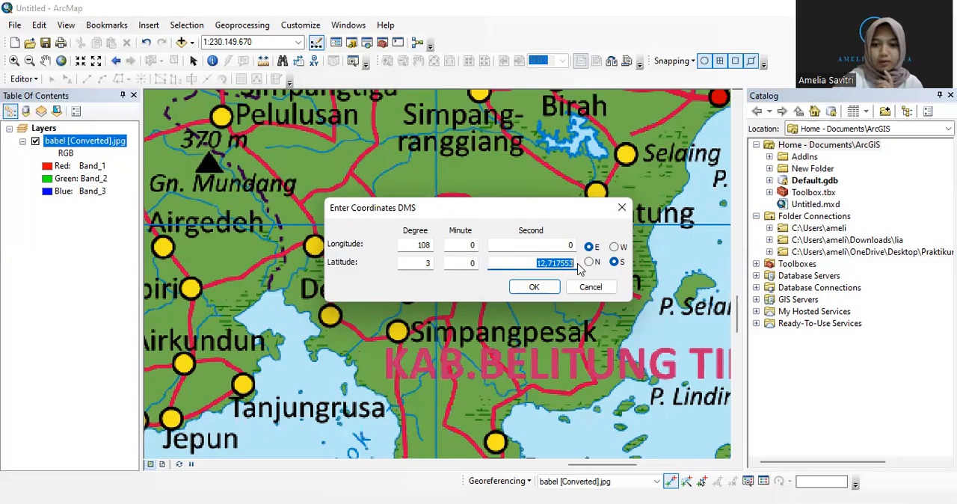
type("0")
key("Return")
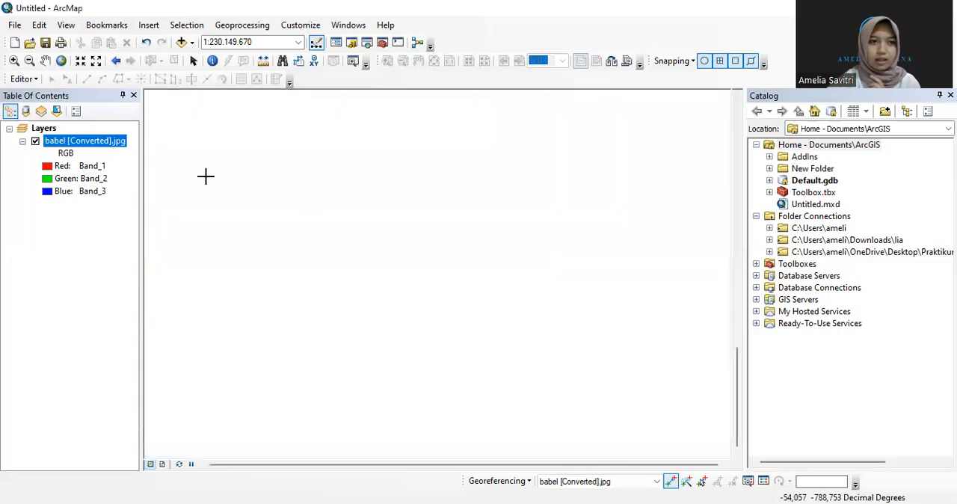
Place a third control point on the grid line intersection in the white land area southwest of Tanjunglima, off Bangka's southern coast
right_click(119, 146)
left_click(171, 215)
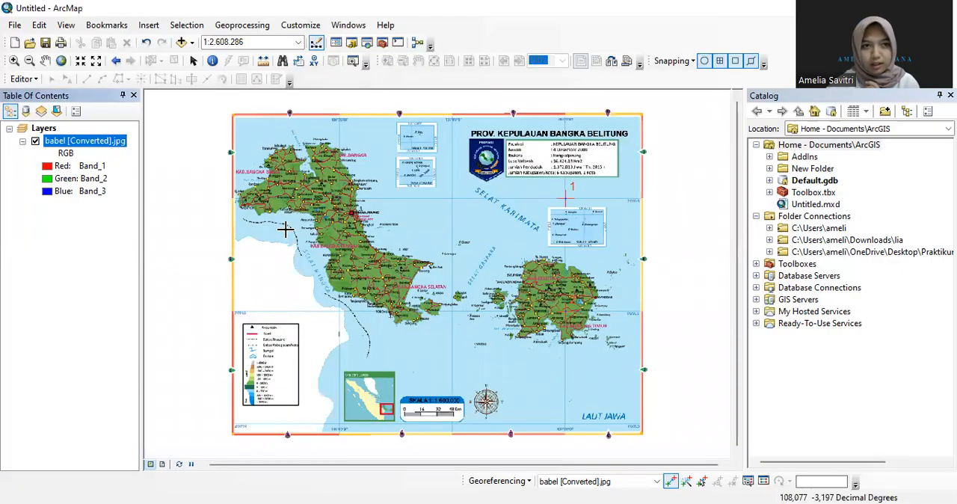
left_click(13, 60)
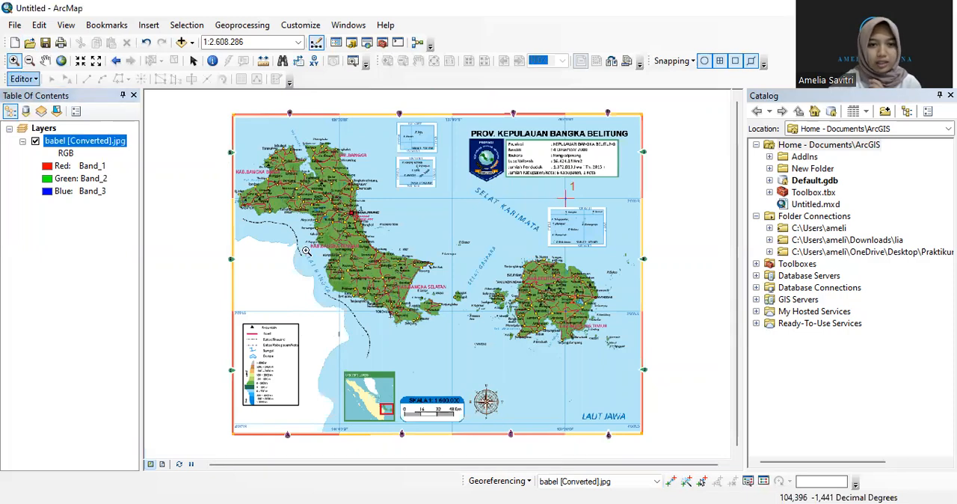
left_click_drag(315, 299, 365, 329)
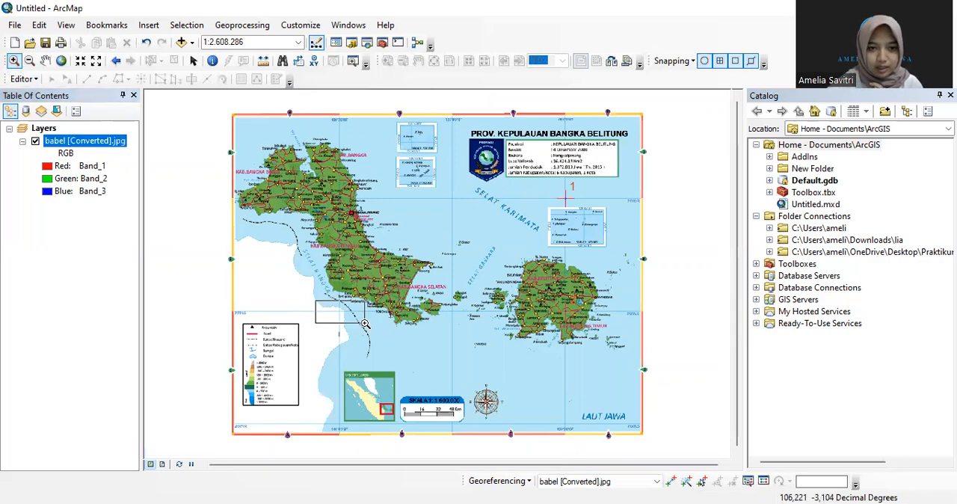
left_click(671, 481)
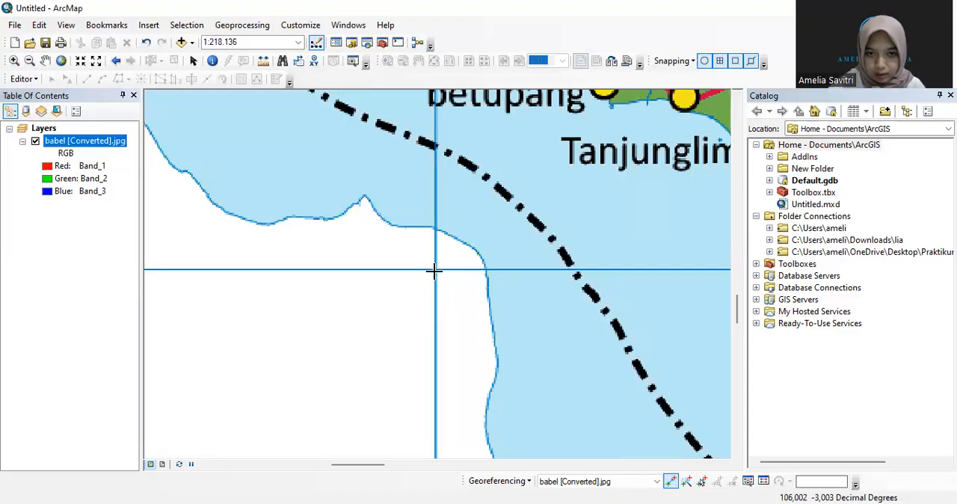
left_click(435, 268)
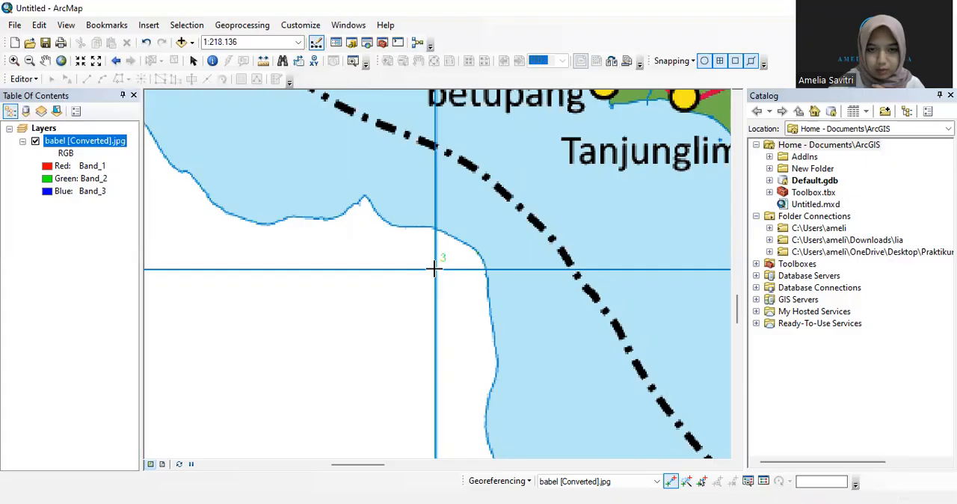
Set the third control point's DMS coordinates to longitude 106° 0' 0" E and latitude 3° 0' 0" S
right_click(434, 268)
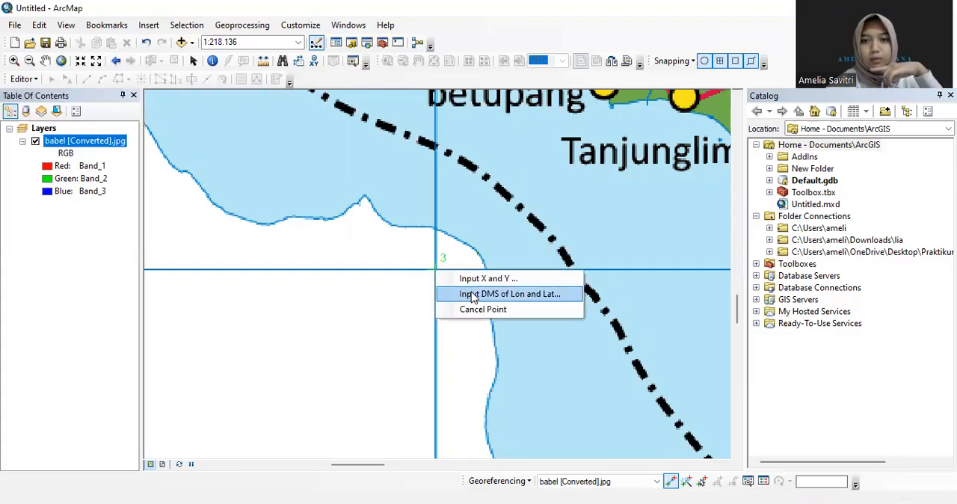
left_click(473, 297)
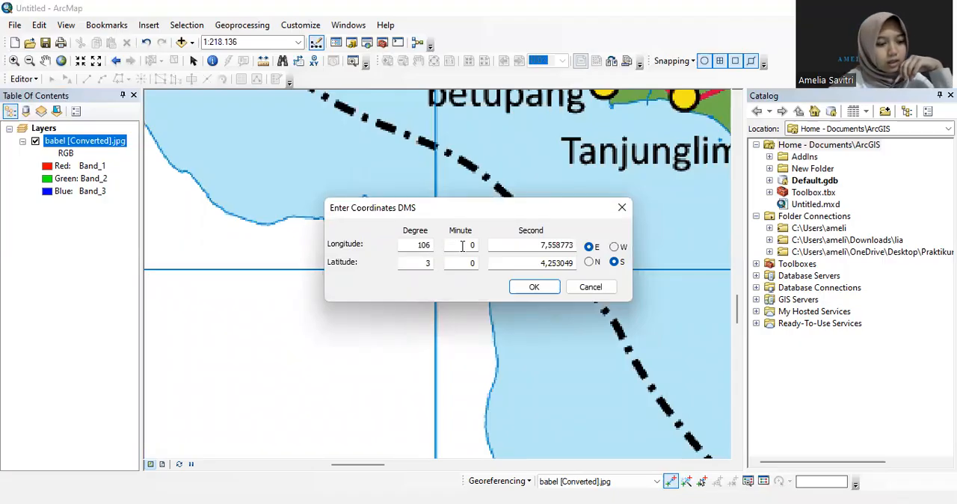
left_click_drag(530, 245, 580, 252)
type("0")
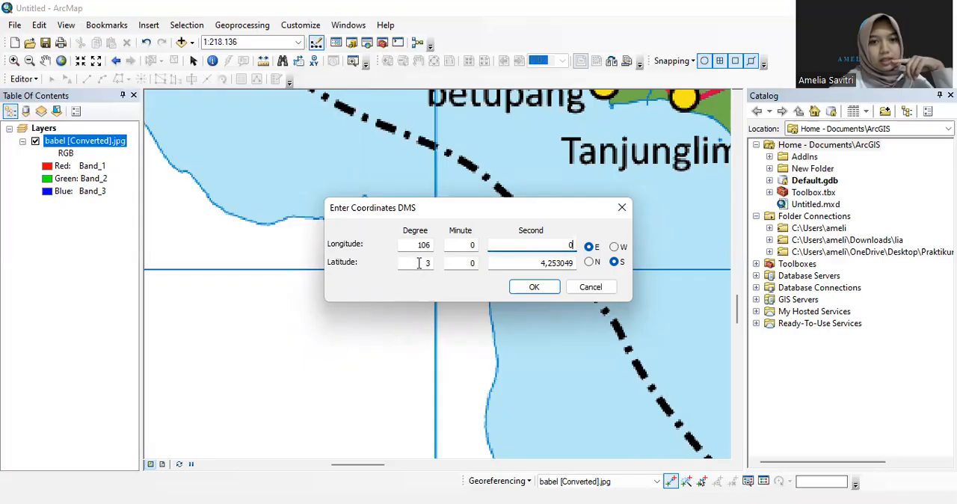
double_click(525, 262)
type("0")
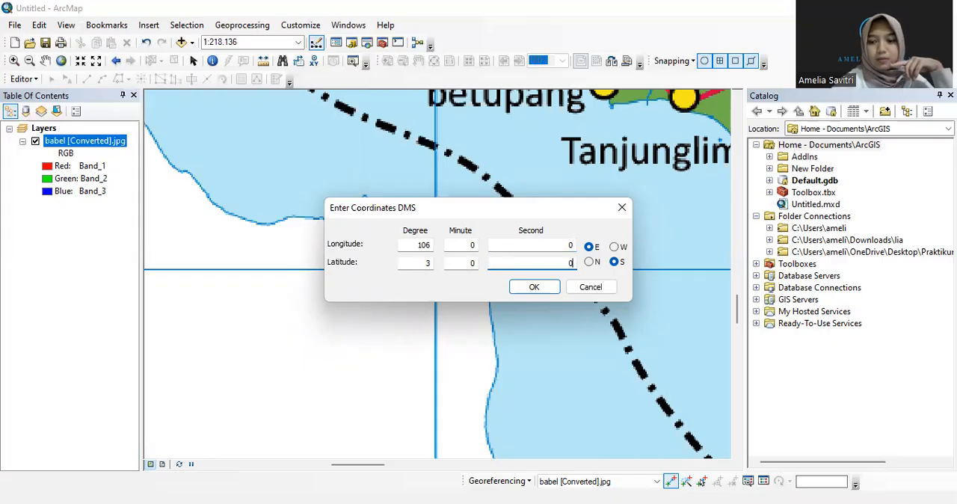
key("Return")
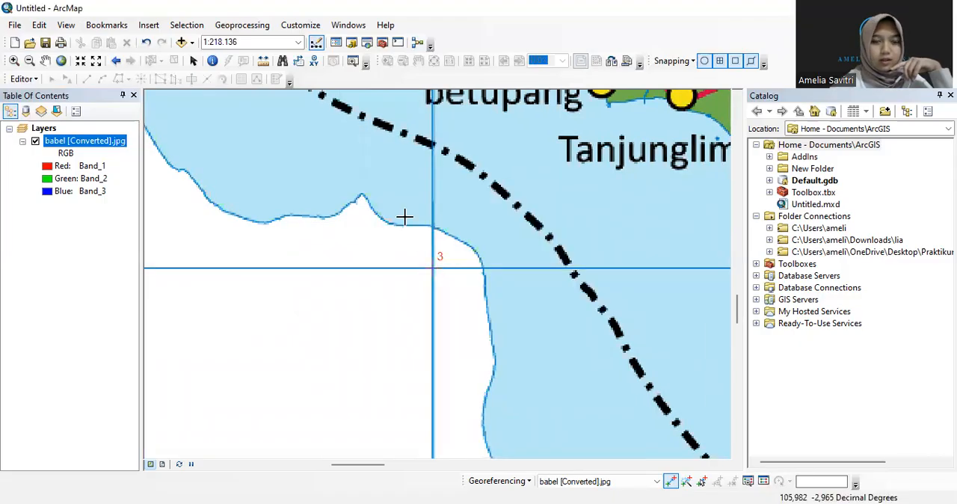
Place a fourth control point on the grid line intersection beside the Pudingbesar label on Bangka island
right_click(122, 143)
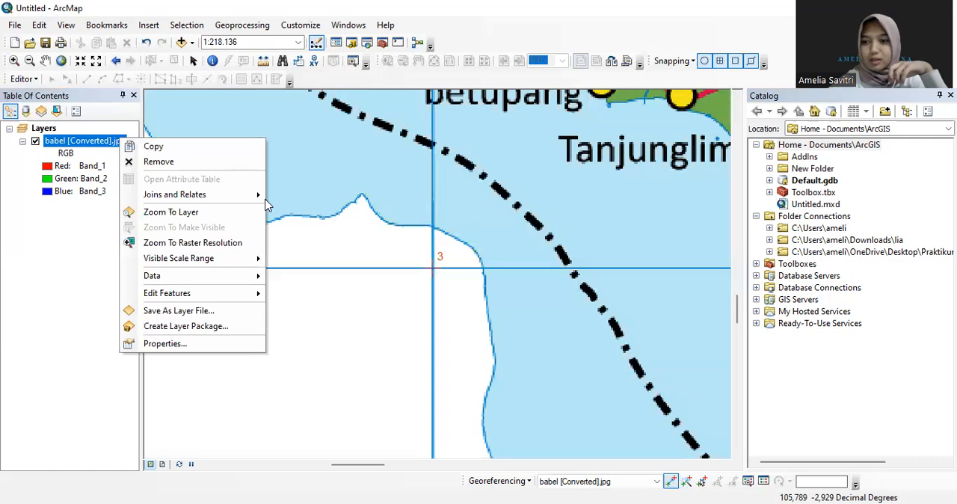
left_click(241, 214)
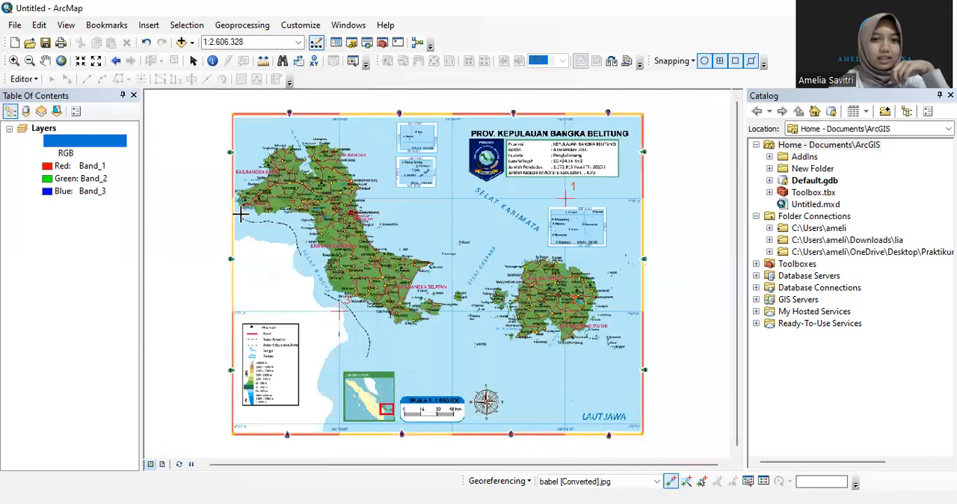
left_click(13, 60)
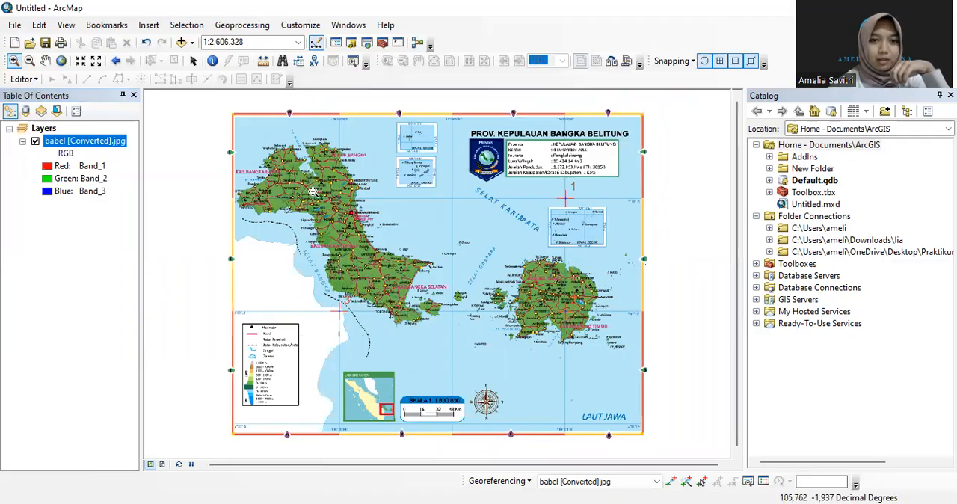
left_click_drag(349, 190, 374, 220)
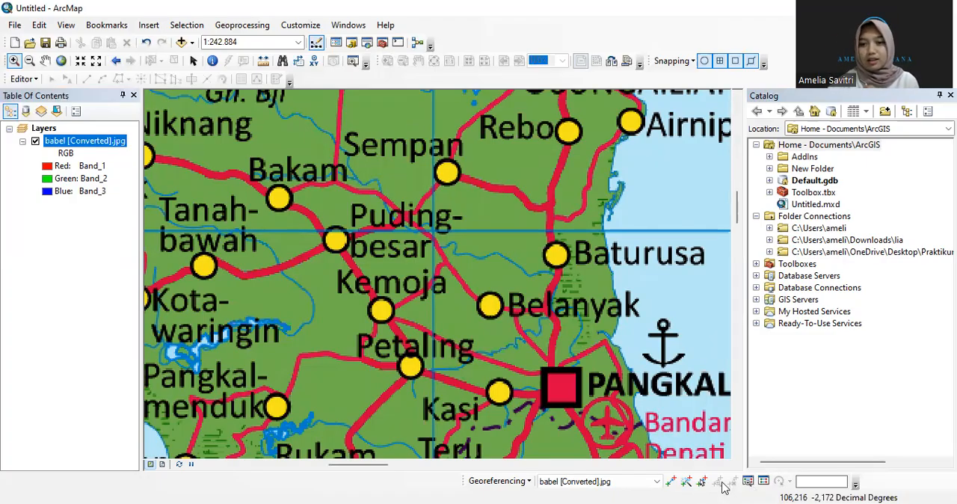
left_click(671, 482)
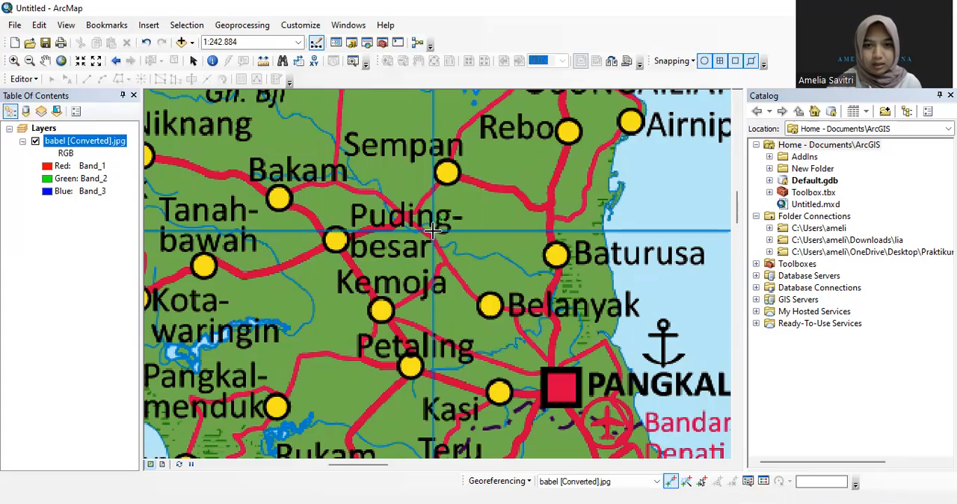
right_click(434, 231)
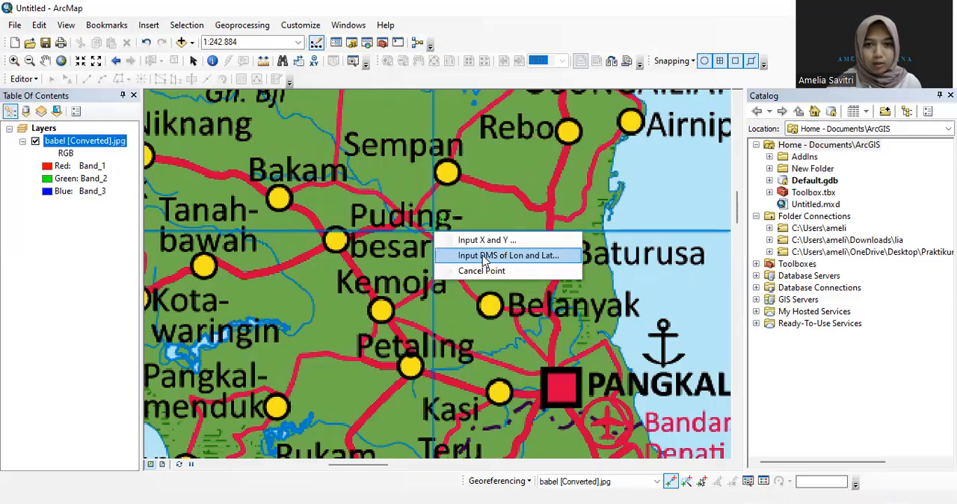
Set the fourth control point's DMS coordinates to longitude 106° 0' 0" E and latitude 2° 0' 0" S
left_click(484, 255)
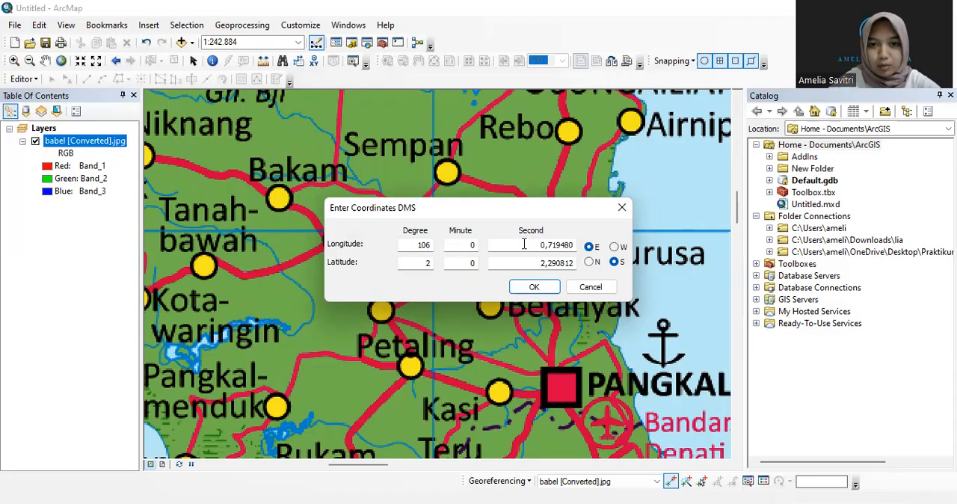
left_click_drag(528, 245, 574, 240)
type("0")
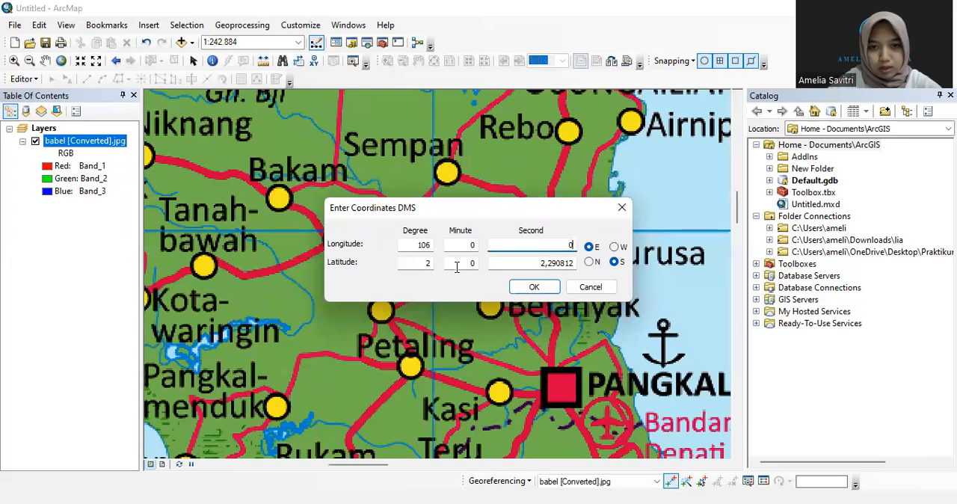
left_click_drag(504, 263, 580, 272)
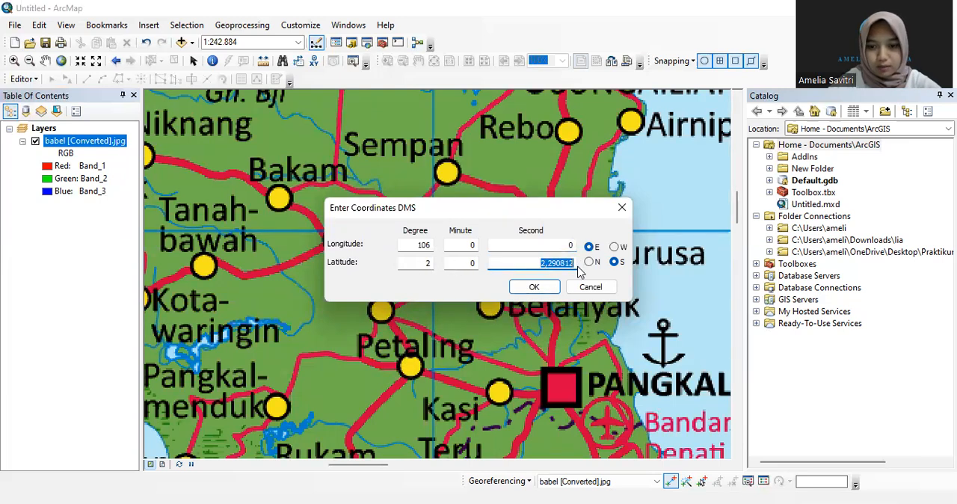
type("0")
key("Return")
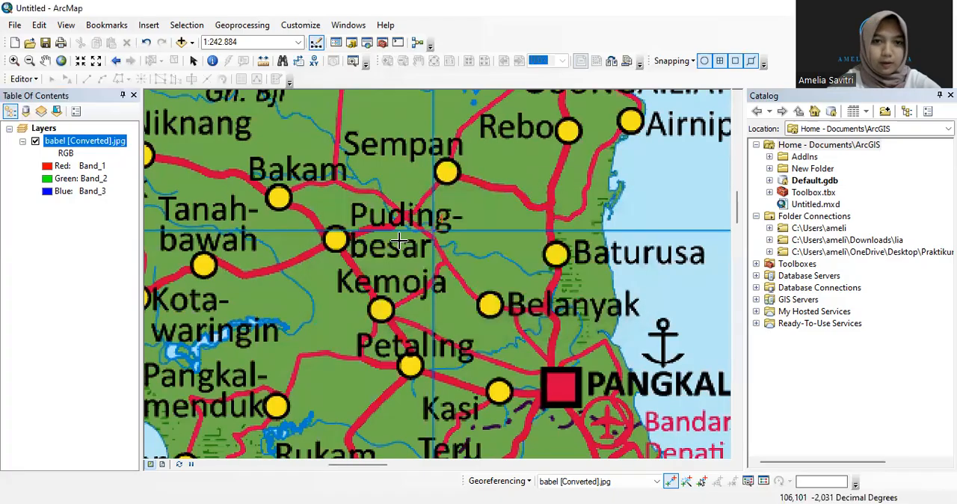
Add the Imagery basemap from ArcGIS Online beneath the georeferenced Bangka Belitung map and dismiss the coordinate system warning
right_click(116, 141)
left_click(183, 216)
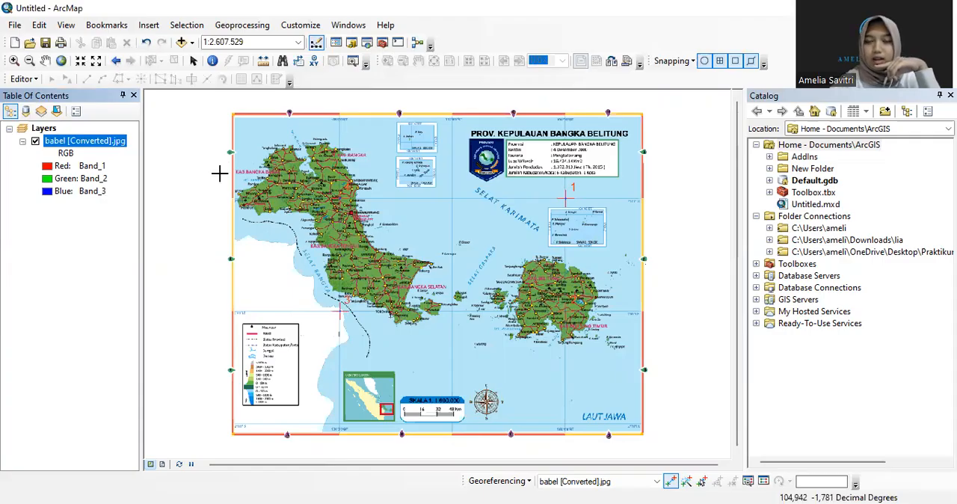
left_click(16, 27)
mouse_move(103, 143)
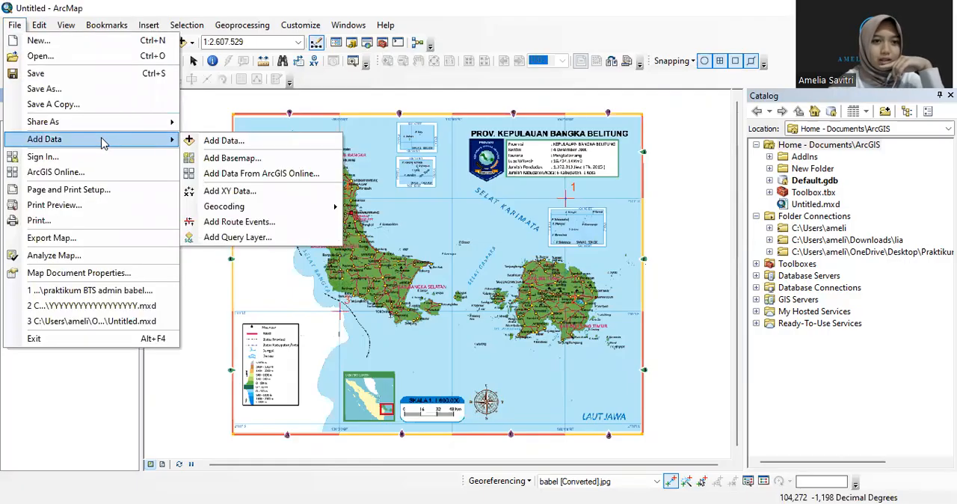
left_click(299, 161)
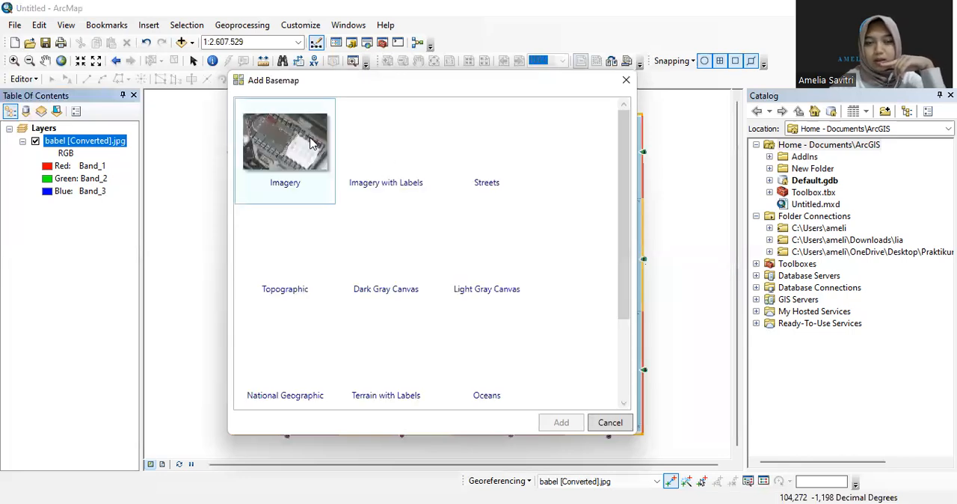
left_click(313, 144)
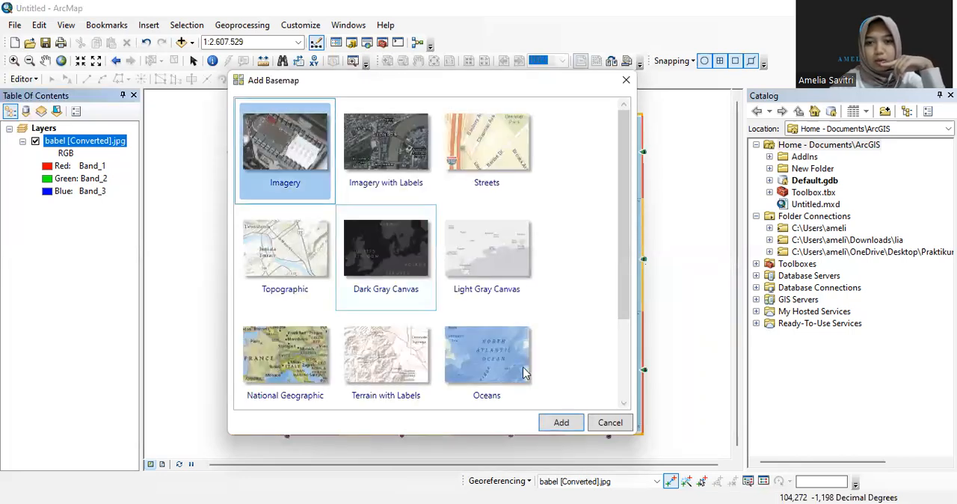
left_click(560, 423)
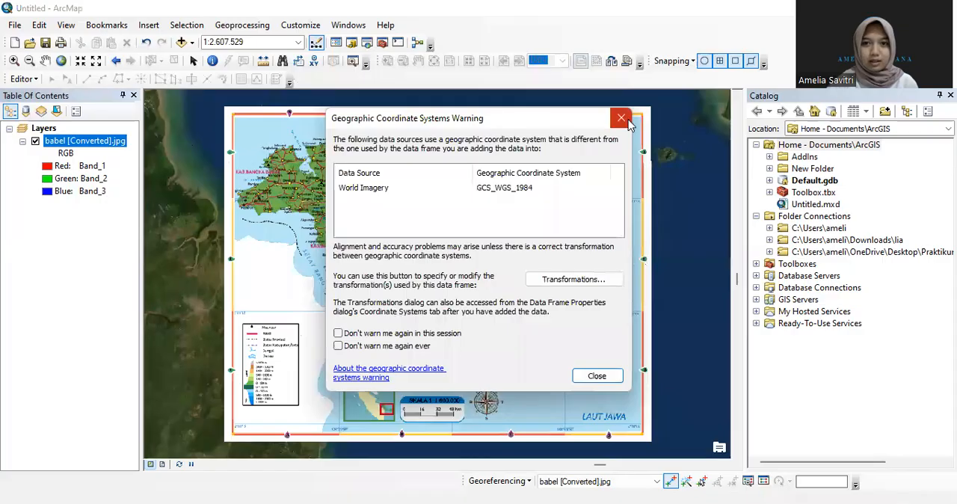
left_click(621, 118)
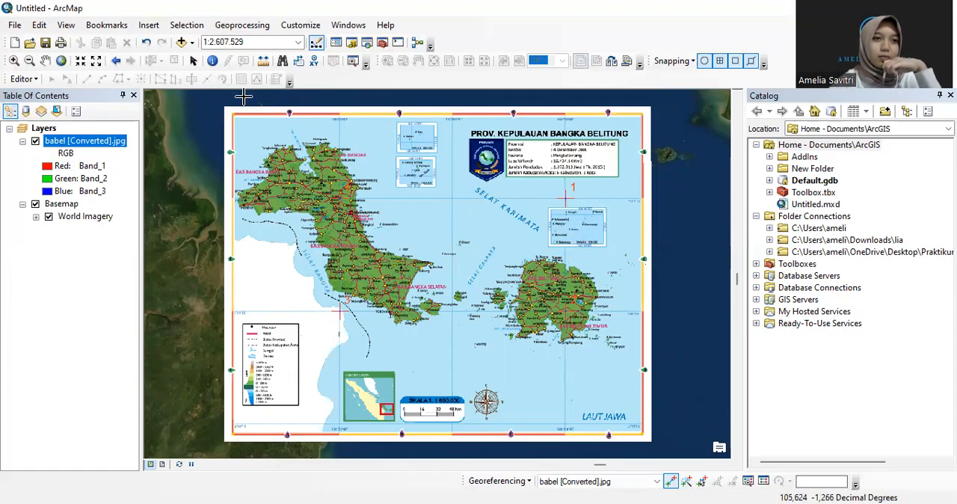
Save the map document on the Desktop as an ArcMap Document named "praktikum pertama bangka belitung"
left_click(14, 26)
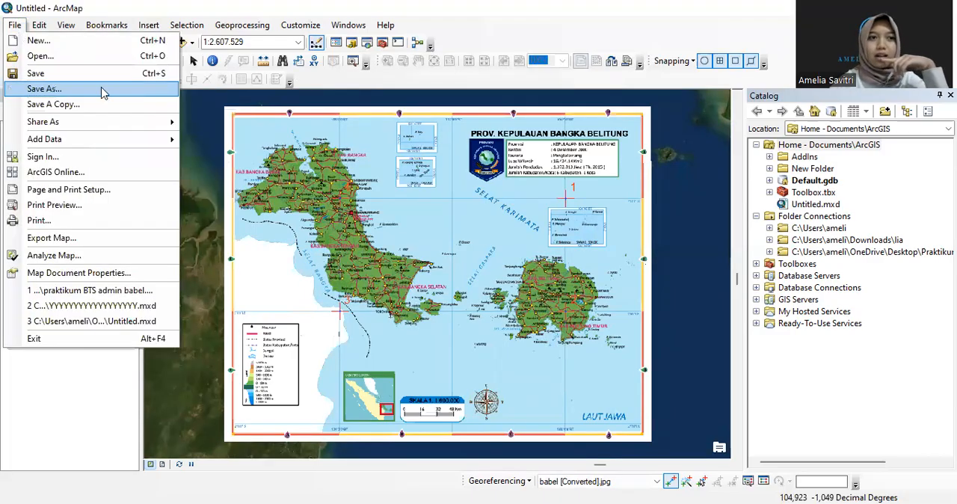
left_click(103, 88)
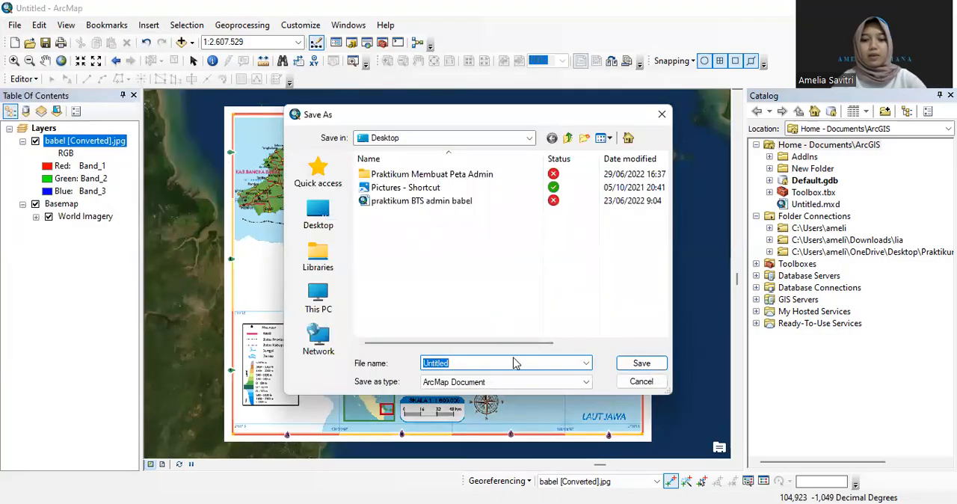
type("praktik")
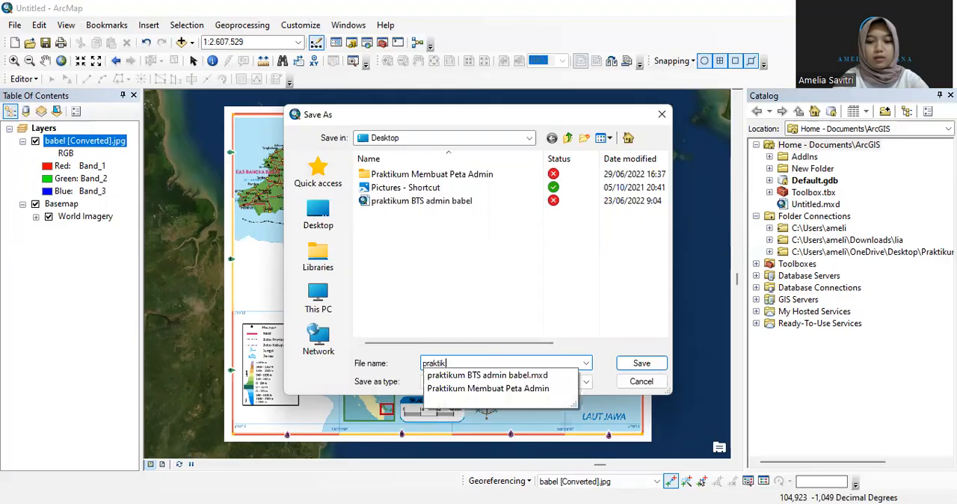
type("um pertama bangka belitung")
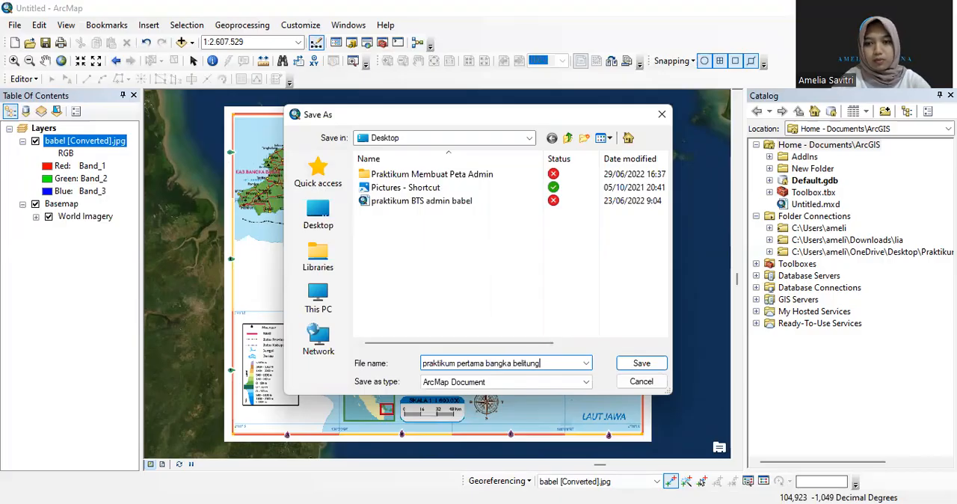
left_click(641, 364)
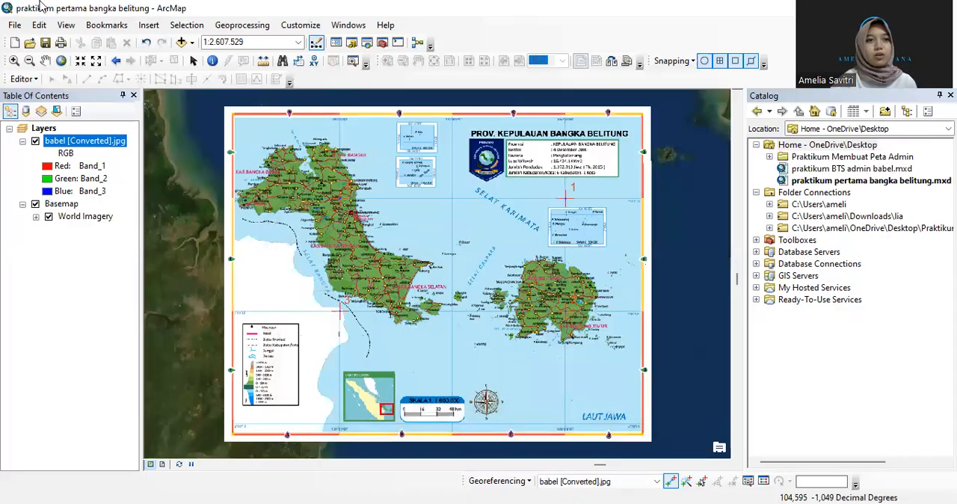